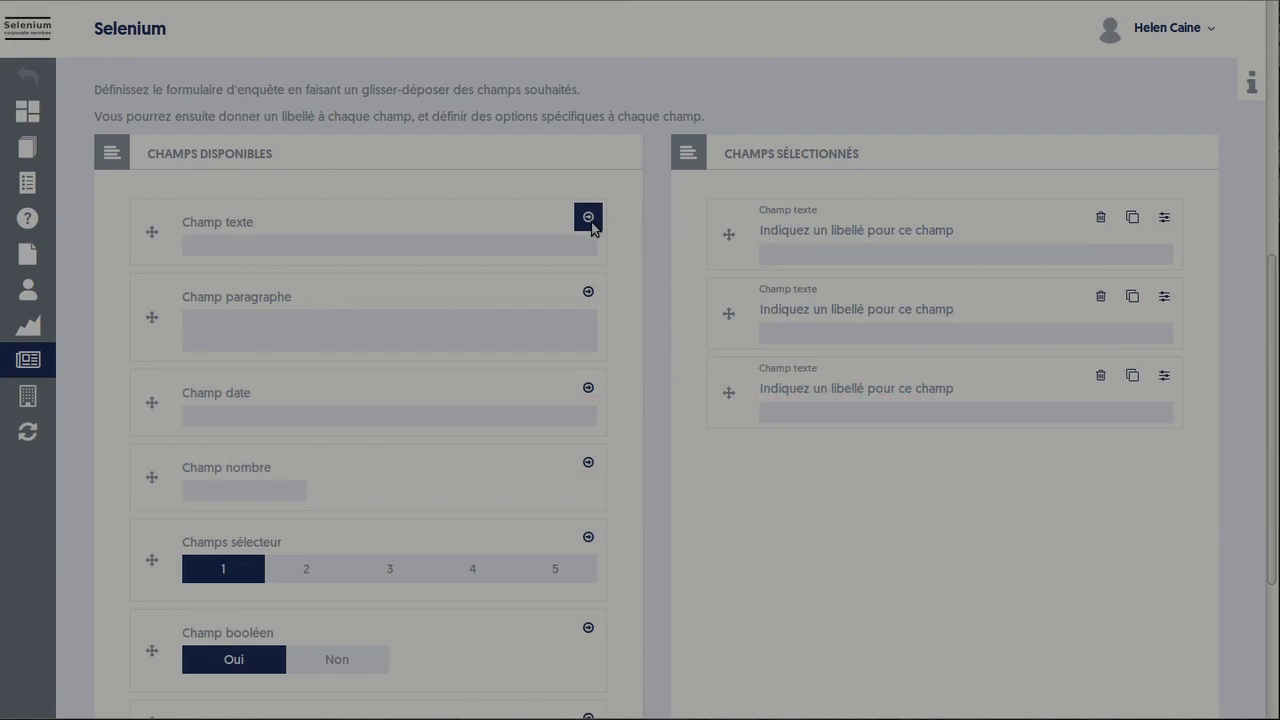
Add a third rating field labelled Support and save the survey, sending invitations to 3 participants
{"action": "left_click", "coordinate": [1136, 455]}
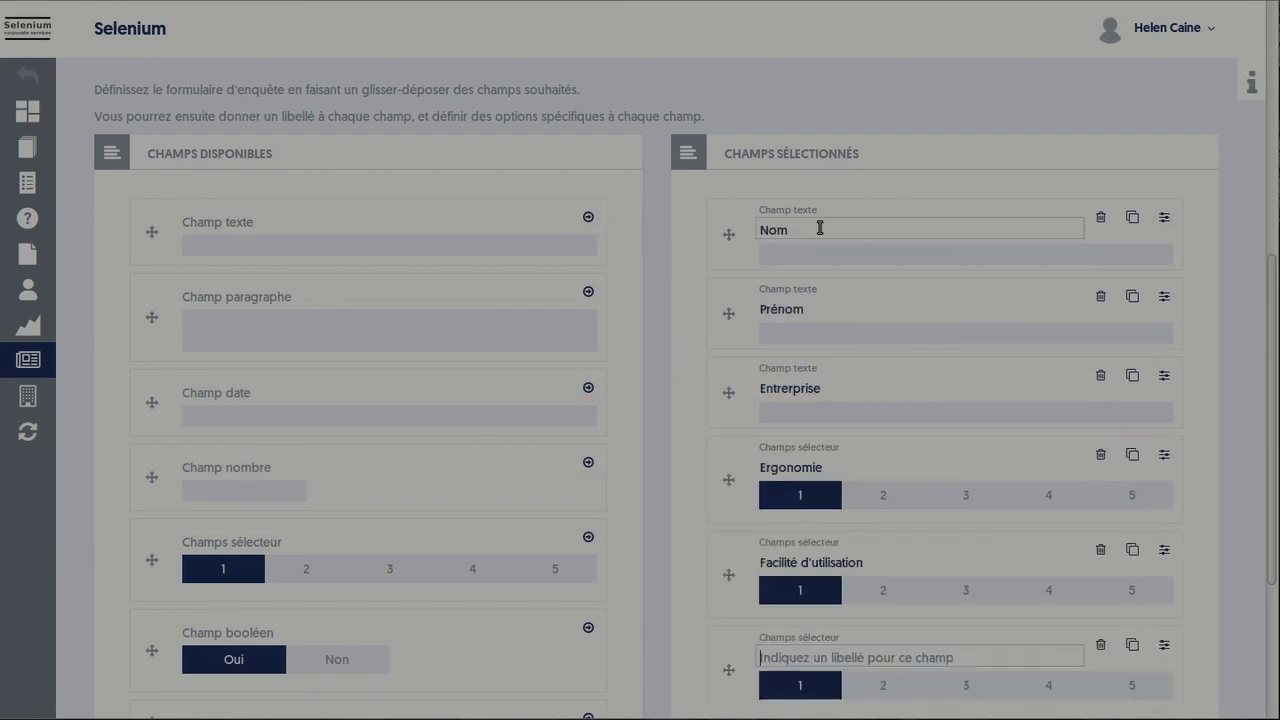
{"action": "type", "text": "Support"}
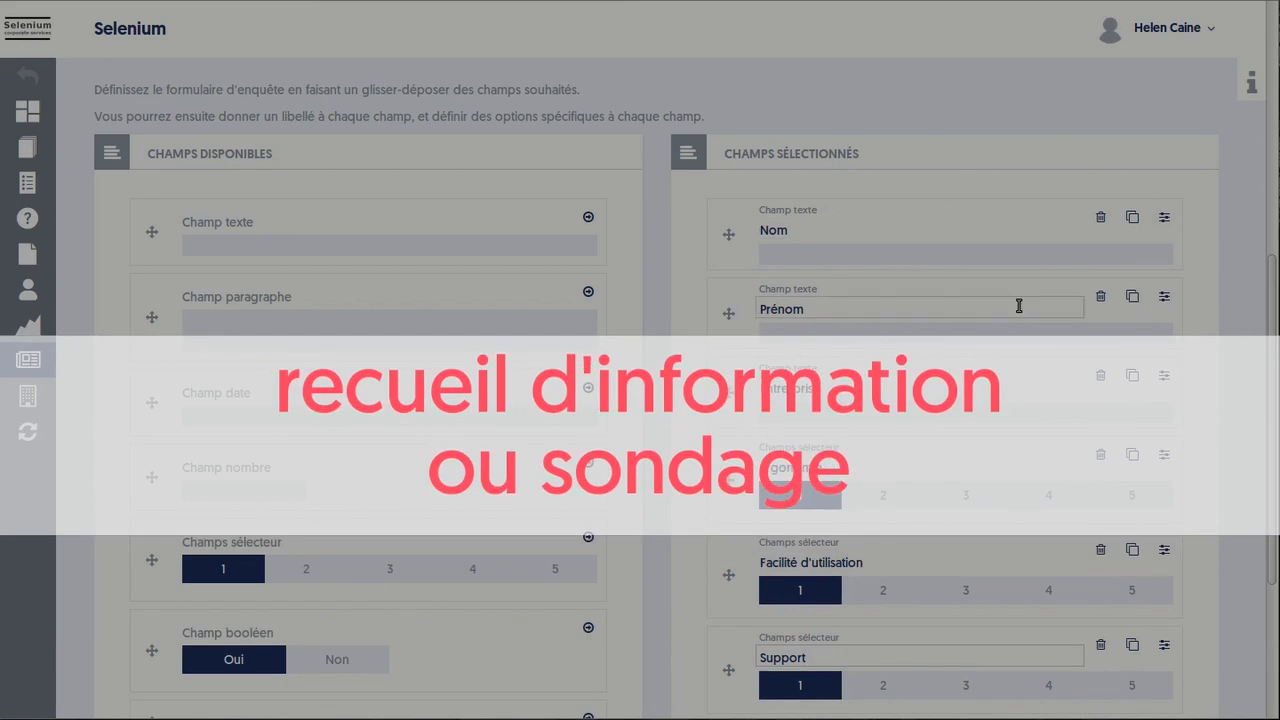
{"action": "scroll", "coordinate": [1020, 304], "scroll_direction": "up", "scroll_amount": 5}
{"action": "scroll", "coordinate": [1020, 304], "scroll_direction": "up", "scroll_amount": 3}
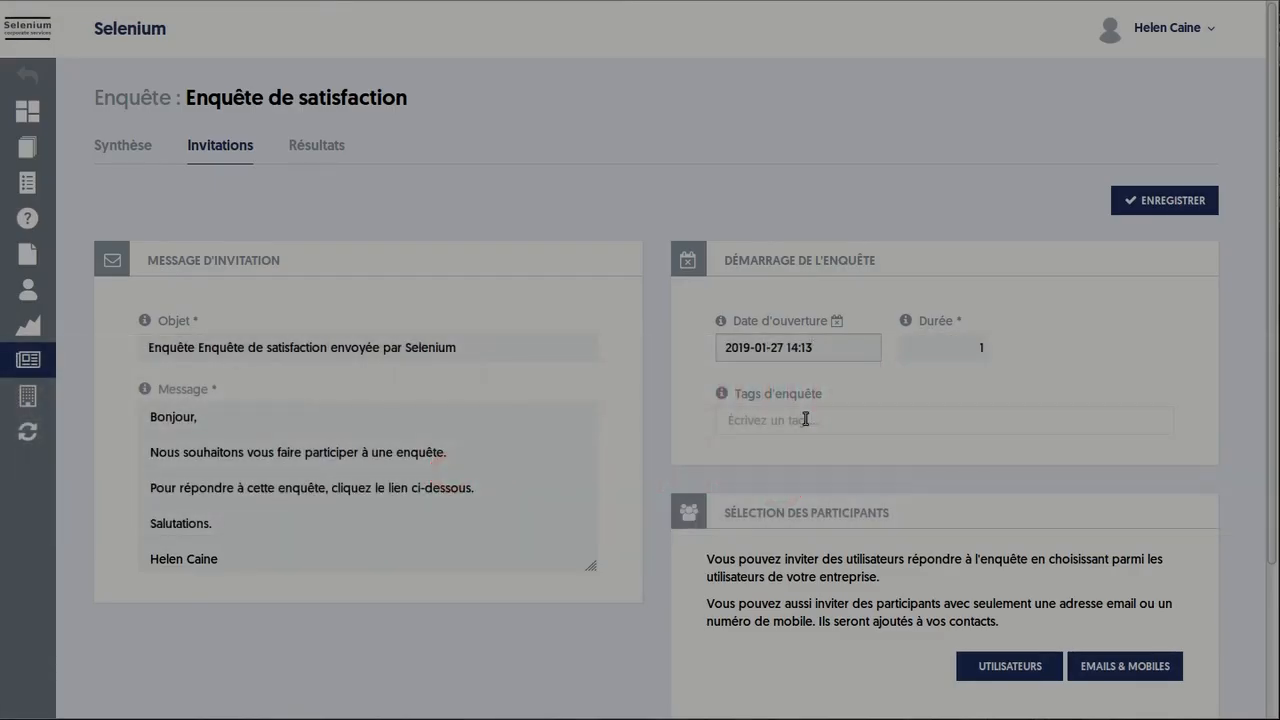
{"action": "left_click", "coordinate": [1165, 203]}
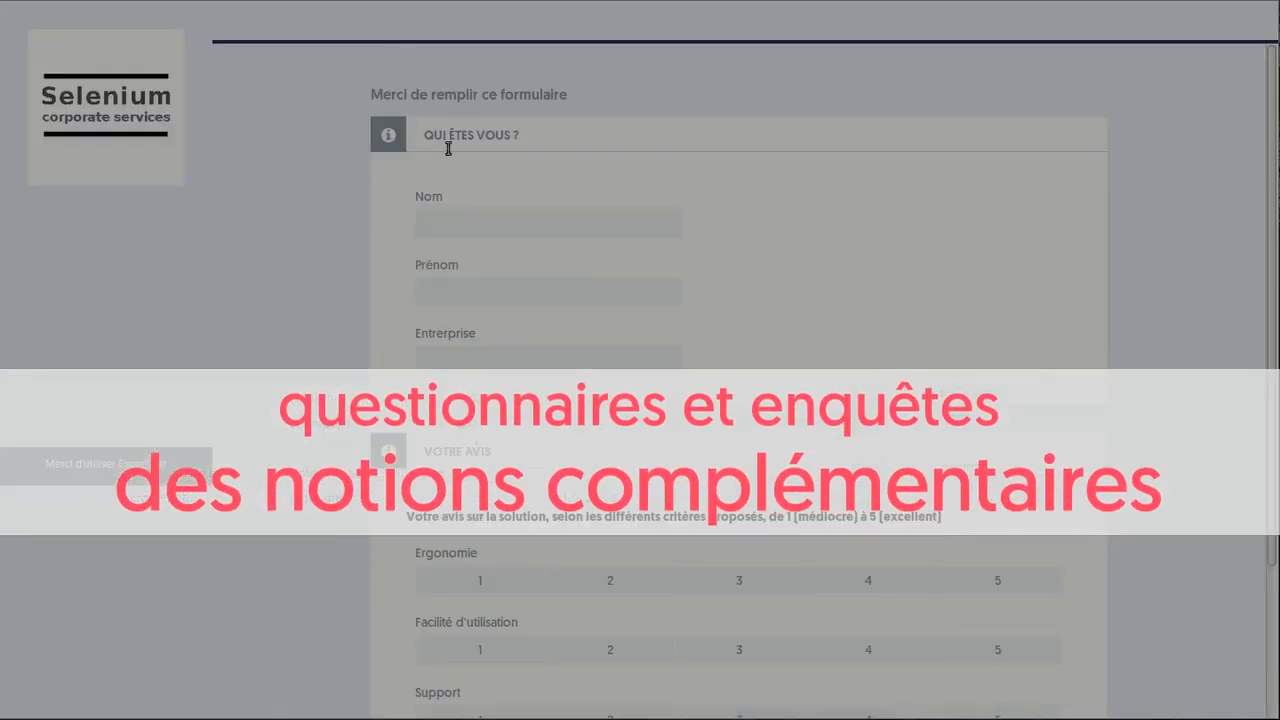
Fill the test form with the respondent's surname and first name and company Sélénum
{"action": "left_click", "coordinate": [486, 217]}
{"action": "key", "text": "Tab"}
{"action": "key", "text": "Tab"}
{"action": "type", "text": "Sélénum"}
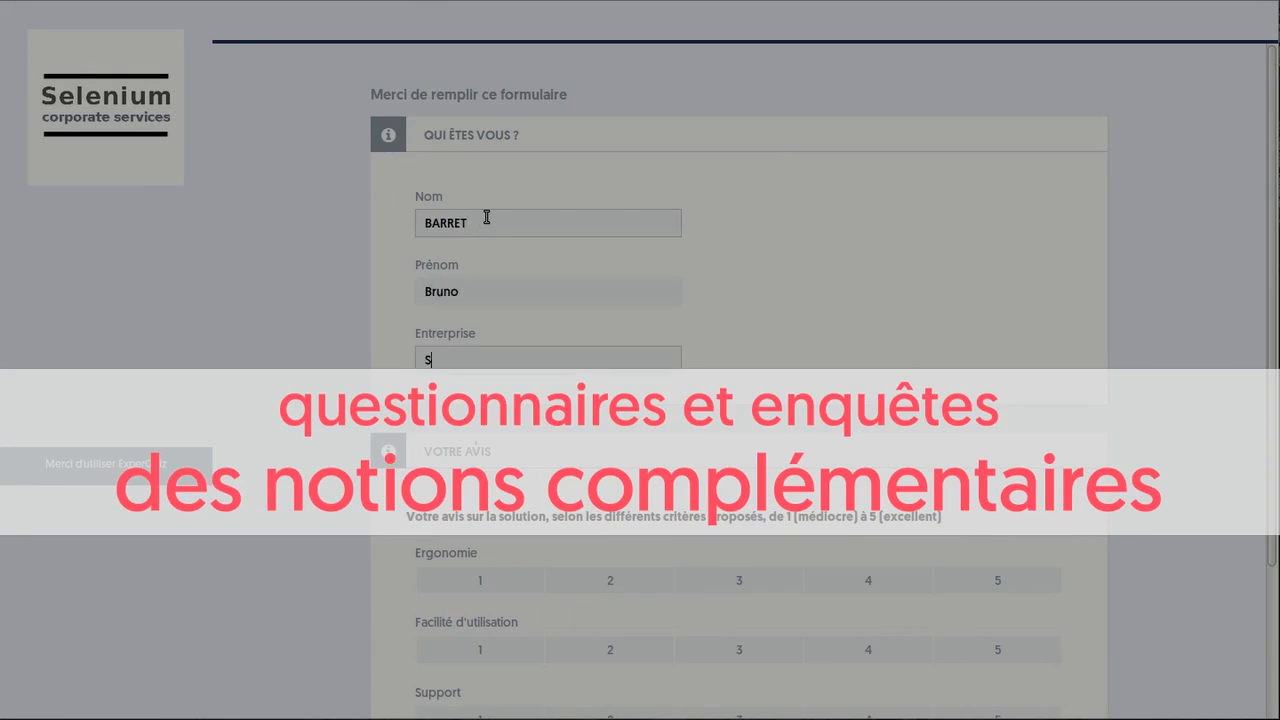
Rate Ergonomie 5, Facilité d'utilisation 5 and Support 4 in the test form
{"action": "scroll", "coordinate": [723, 366], "scroll_direction": "down", "scroll_amount": 3}
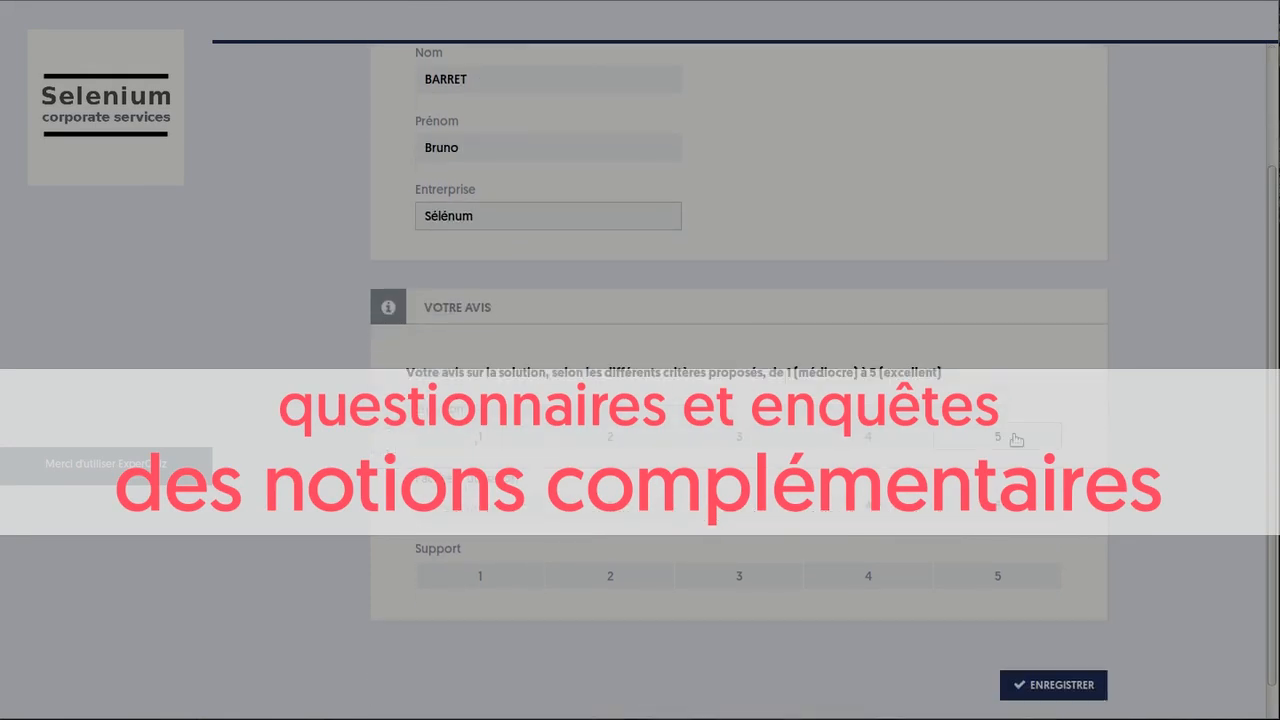
{"action": "left_click", "coordinate": [1014, 441]}
{"action": "left_click", "coordinate": [1003, 507]}
{"action": "left_click", "coordinate": [868, 576]}
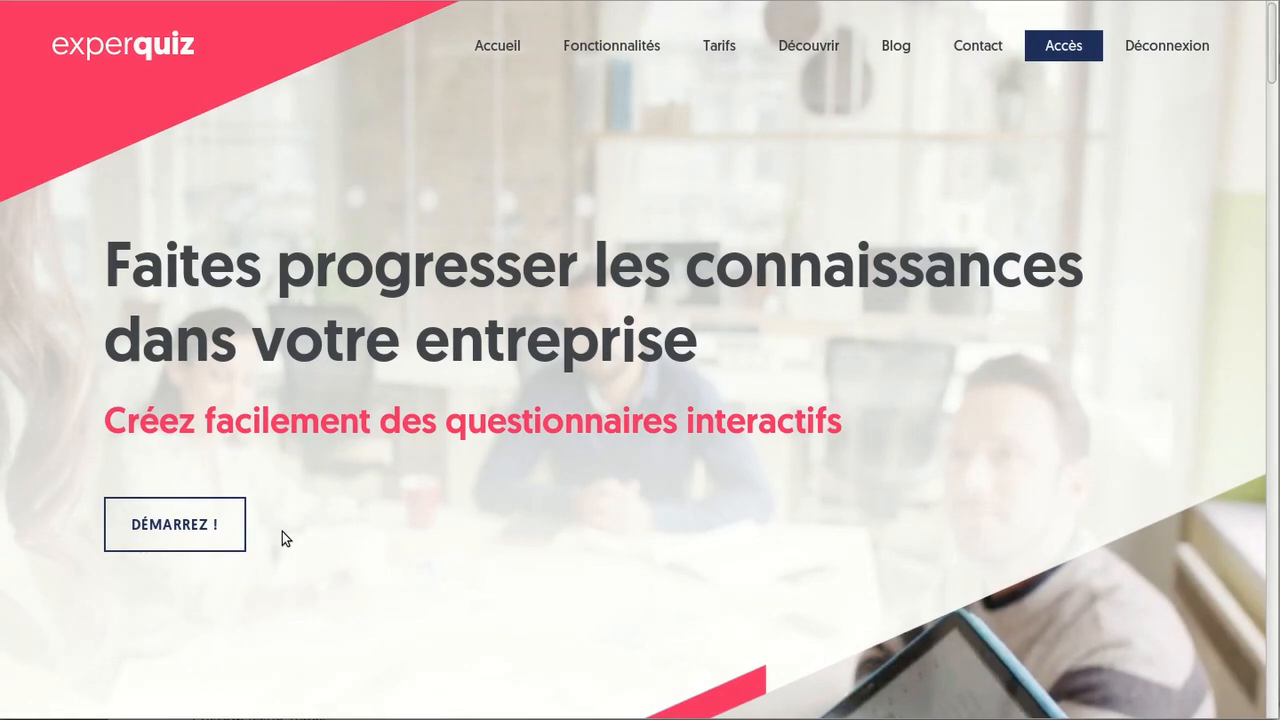
Go to the company Options page and enable Enquêtes under Fonctionnalités and Menu administrateur
{"action": "left_click", "coordinate": [1061, 47]}
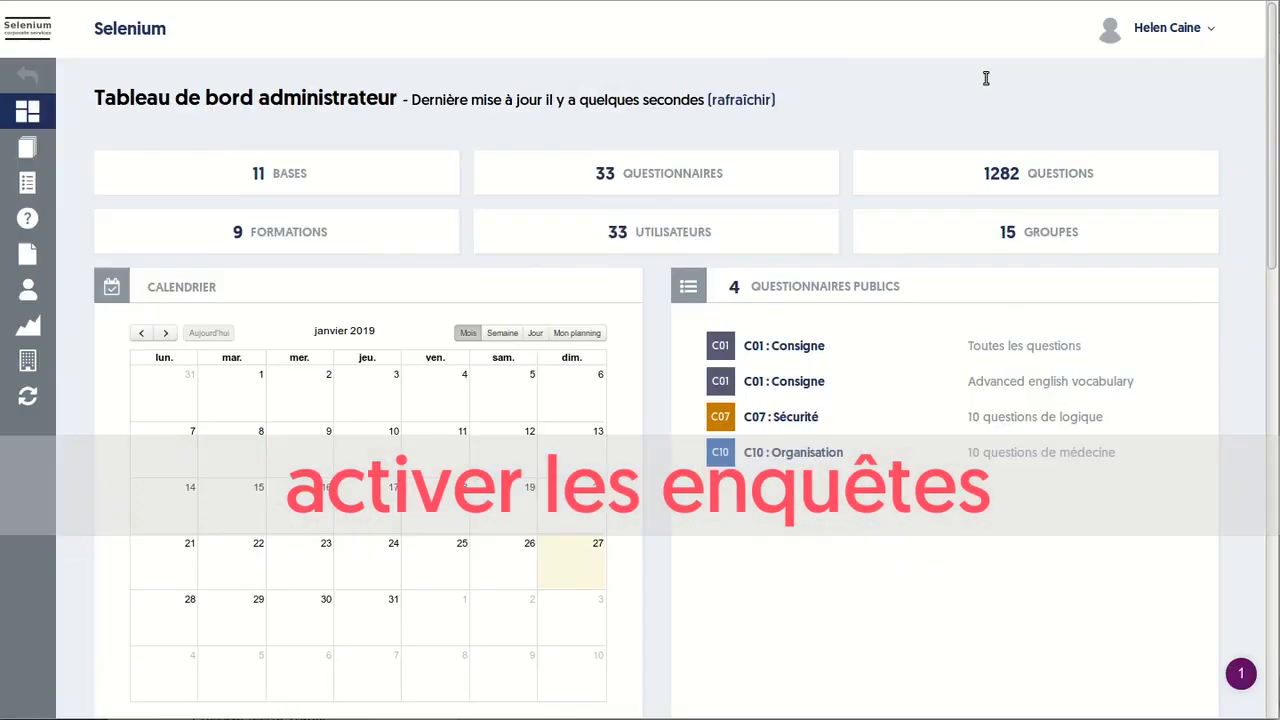
{"action": "left_click", "coordinate": [70, 357]}
{"action": "left_click", "coordinate": [210, 150]}
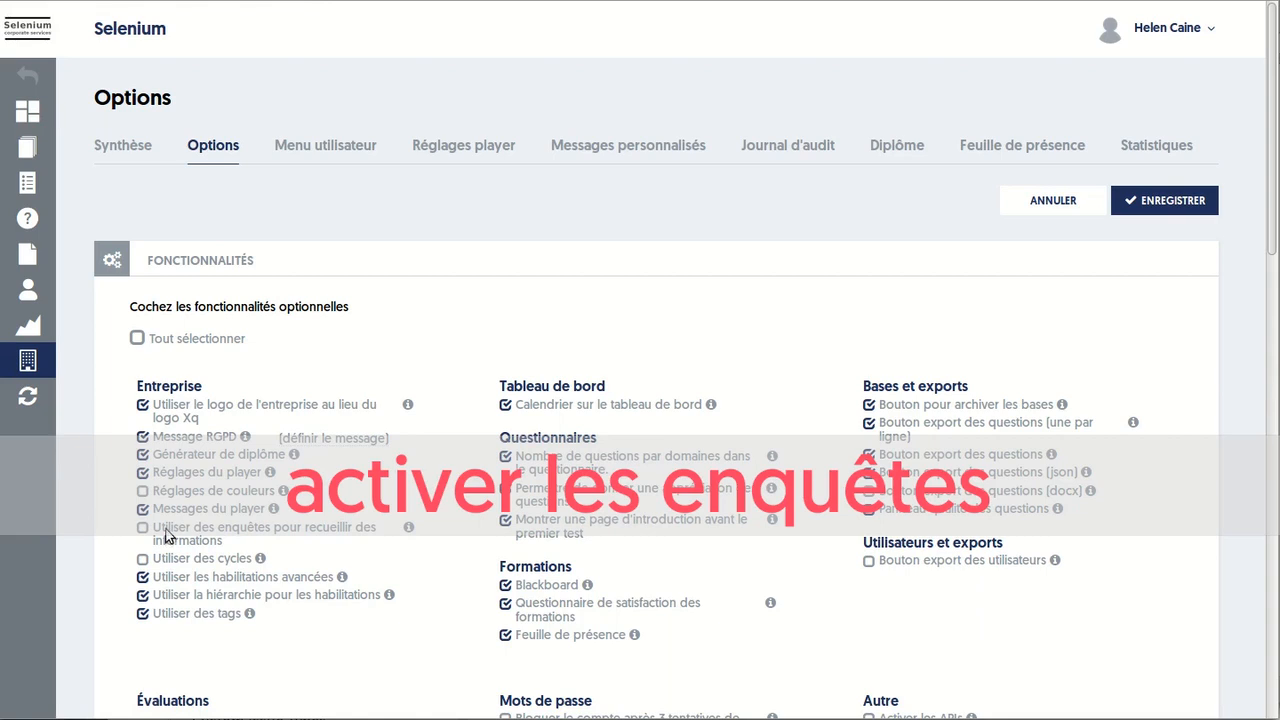
{"action": "scroll", "coordinate": [166, 537], "scroll_direction": "down", "scroll_amount": 5}
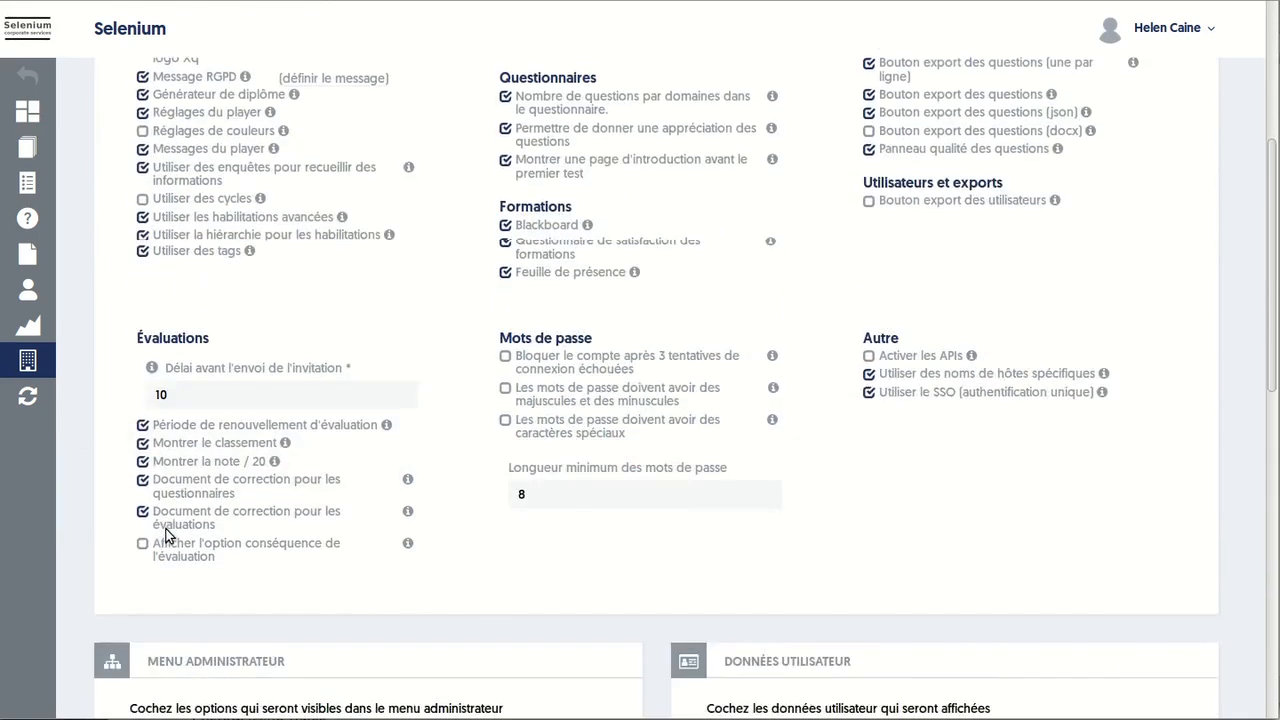
{"action": "scroll", "coordinate": [166, 537], "scroll_direction": "down", "scroll_amount": 2}
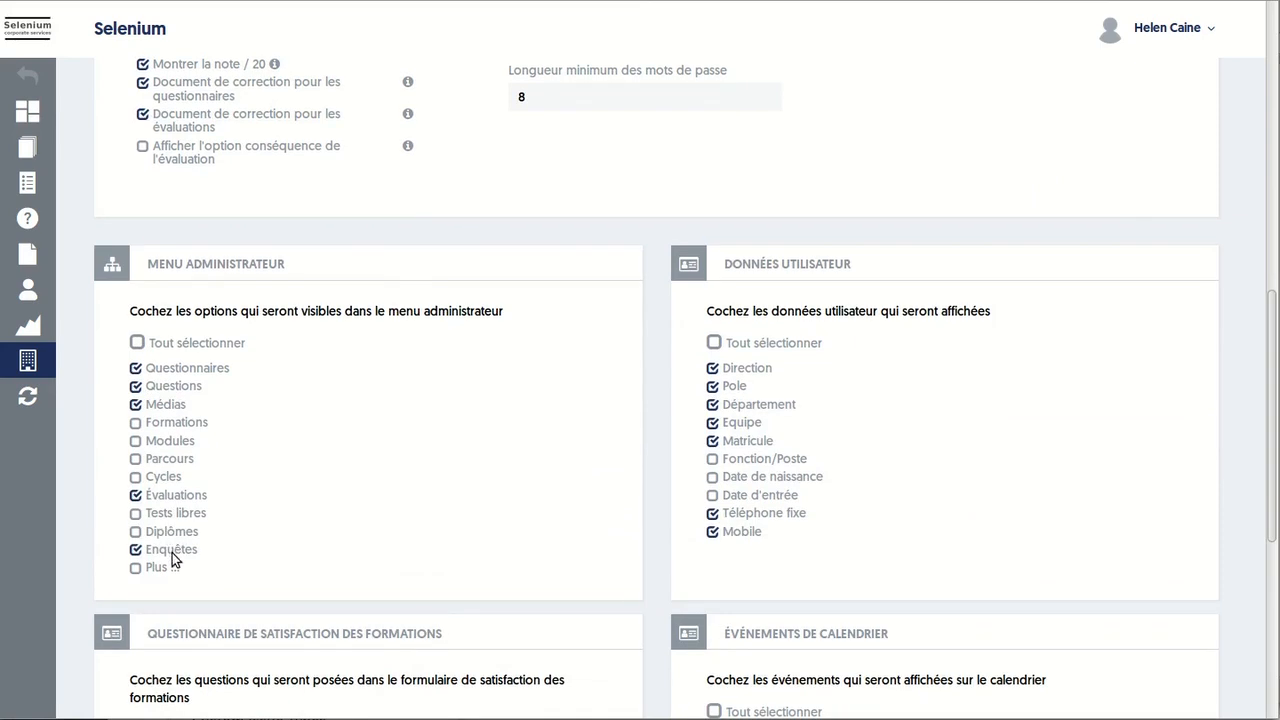
{"action": "scroll", "coordinate": [1075, 169], "scroll_direction": "up", "scroll_amount": 7}
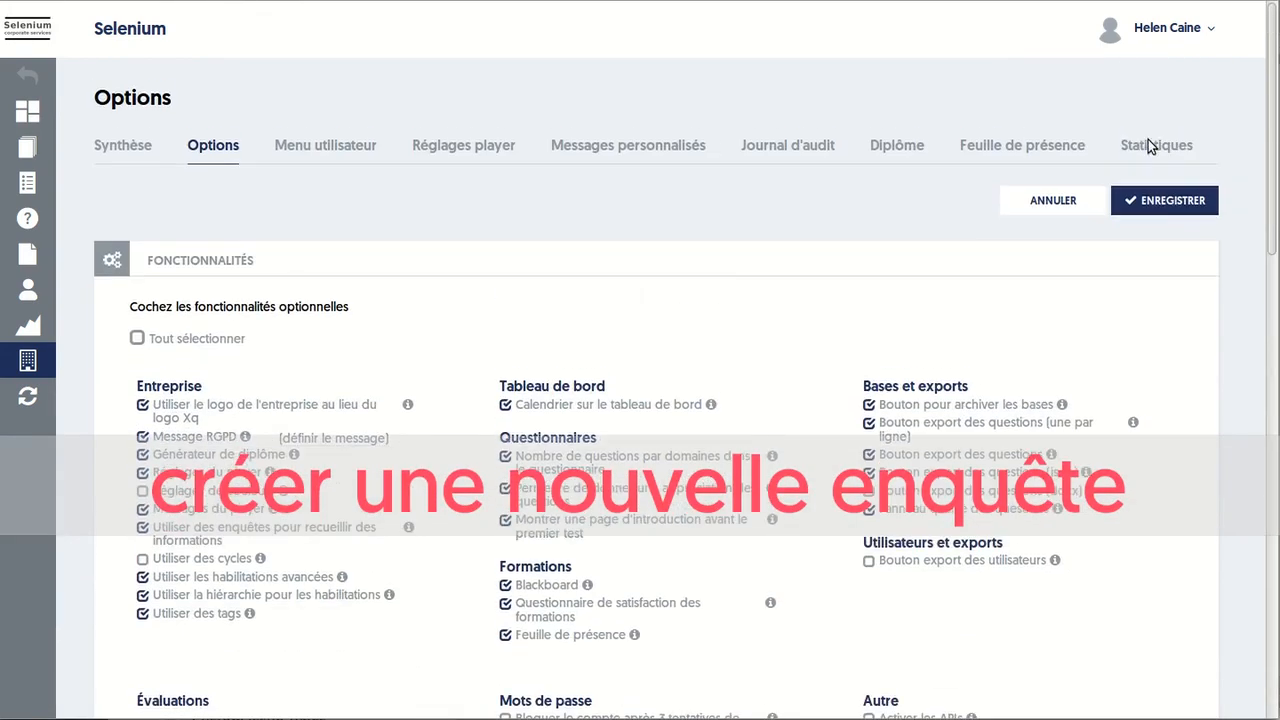
Save the company options and start a new form from the Enquêtes list
{"action": "left_click", "coordinate": [1170, 200]}
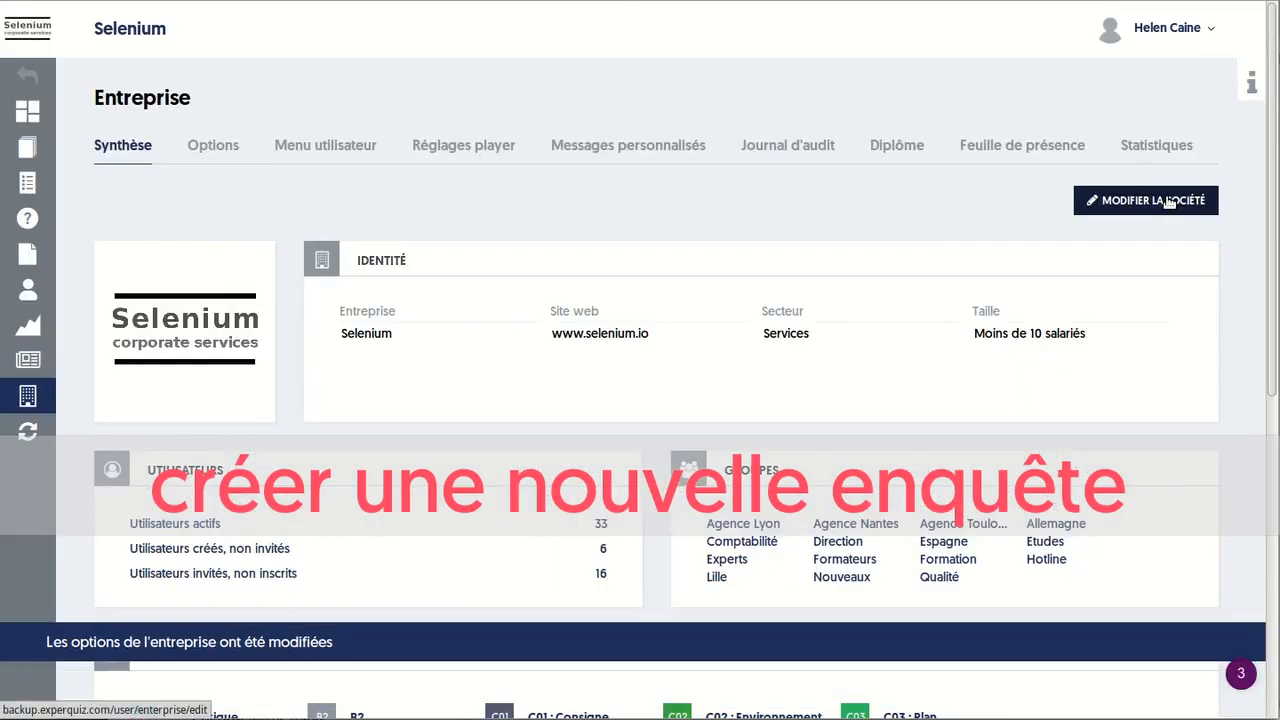
{"action": "mouse_move", "coordinate": [71, 360]}
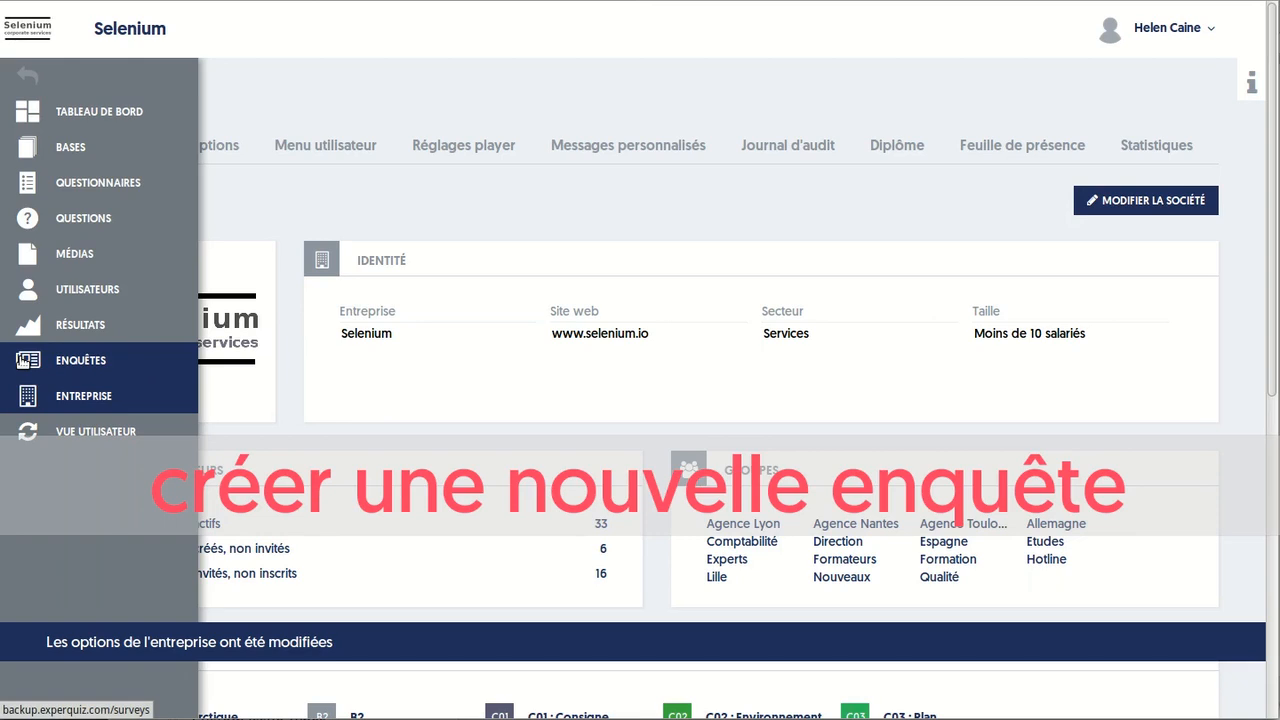
{"action": "left_click", "coordinate": [71, 360]}
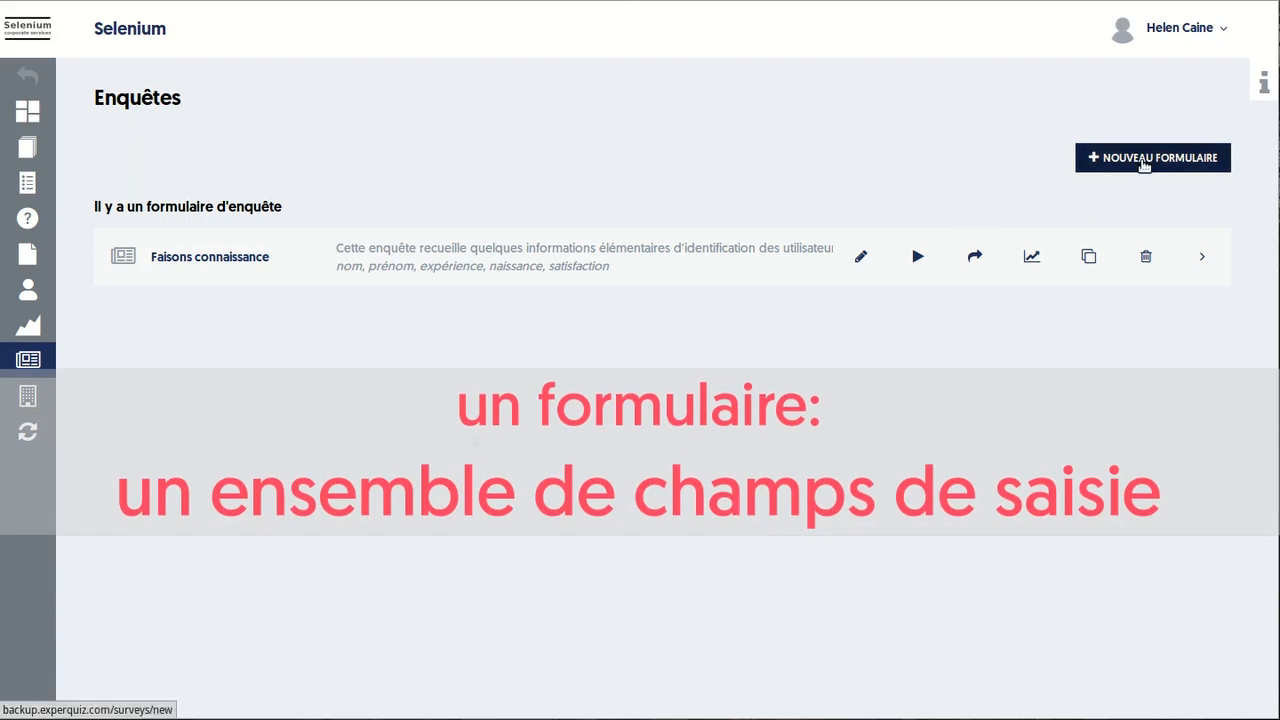
{"action": "left_click", "coordinate": [1144, 165]}
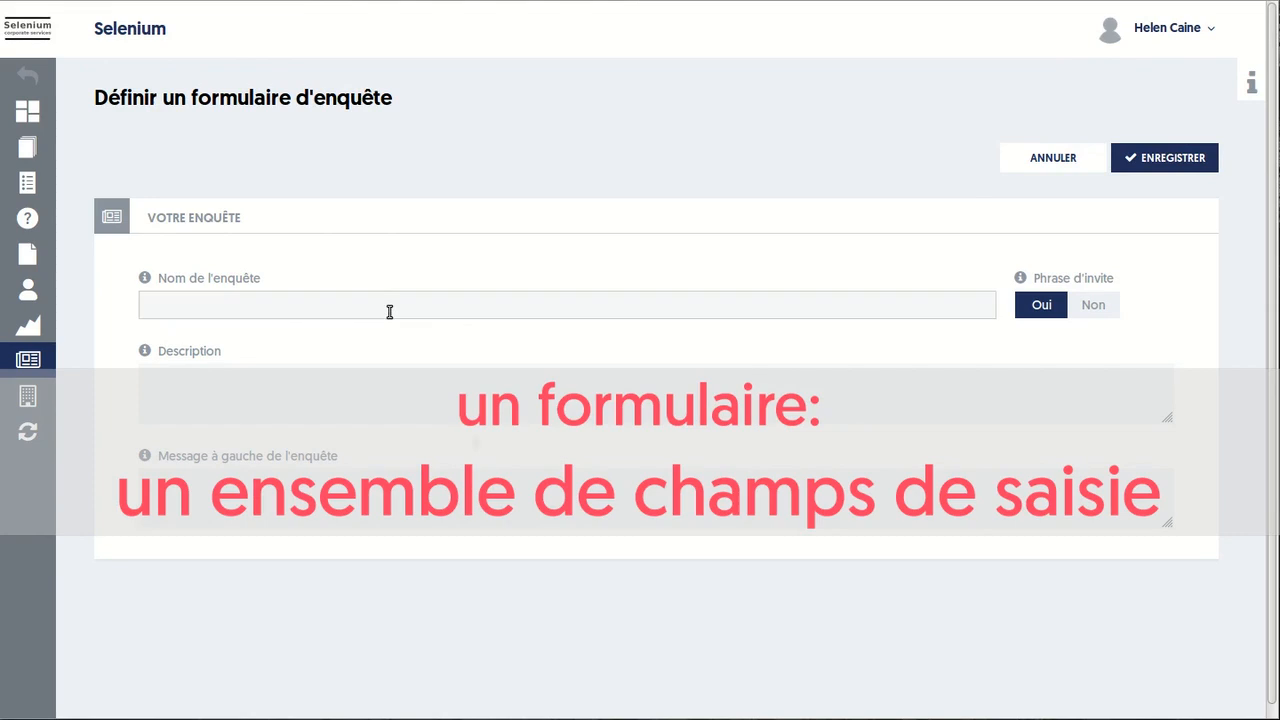
Create 'Enquête de satisfaction' with its ExperQuiz description and message 'Merci d'utiliser ExperQuiz'
{"action": "type", "text": "Enquête de satisfaction"}
{"action": "key", "text": "Tab"}
{"action": "type", "text": "Une enquête proposée aux utilisateurs d'ExperQuiz"}
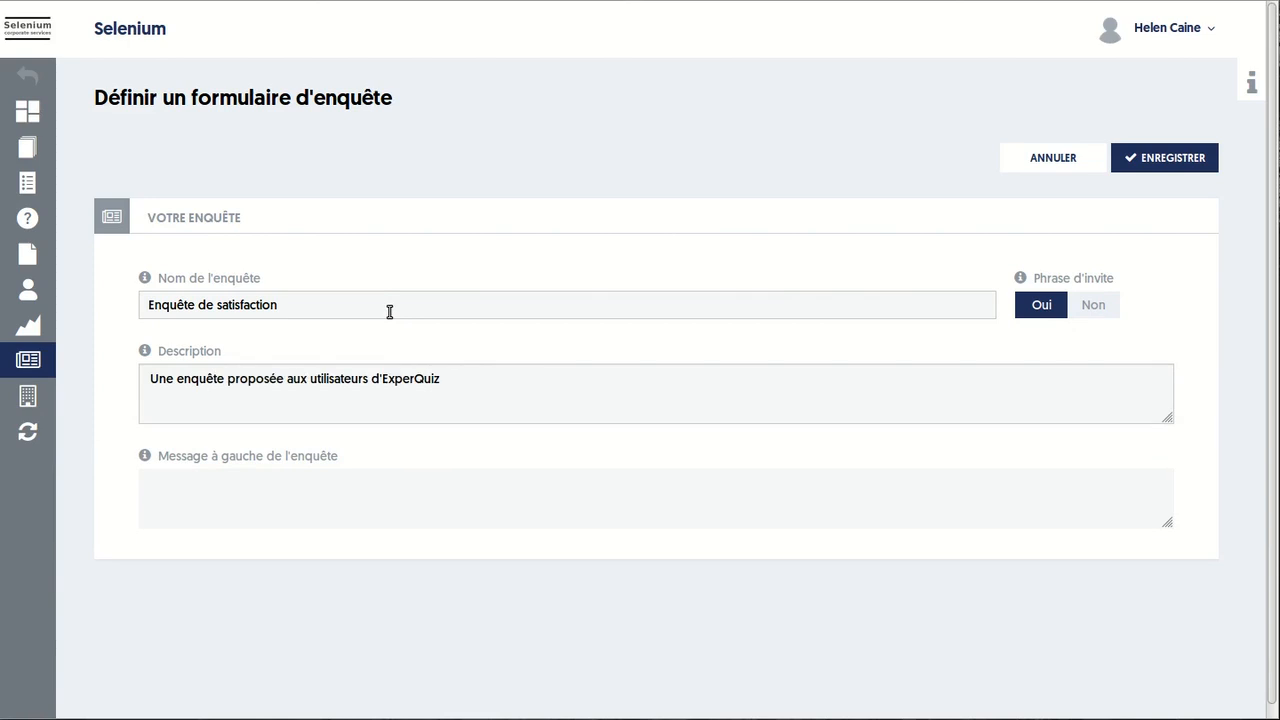
{"action": "key", "text": "Tab"}
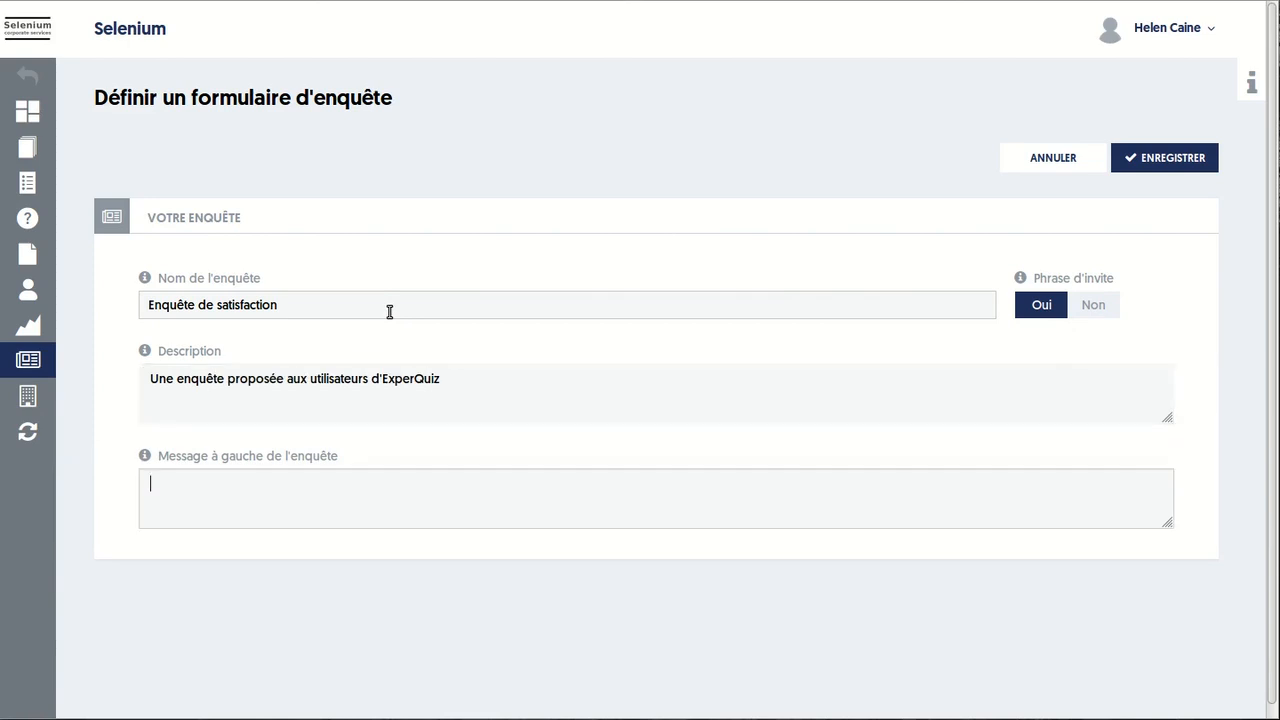
{"action": "type", "text": "Merci d'utiliser ExperQuiz"}
{"action": "left_click", "coordinate": [1170, 160]}
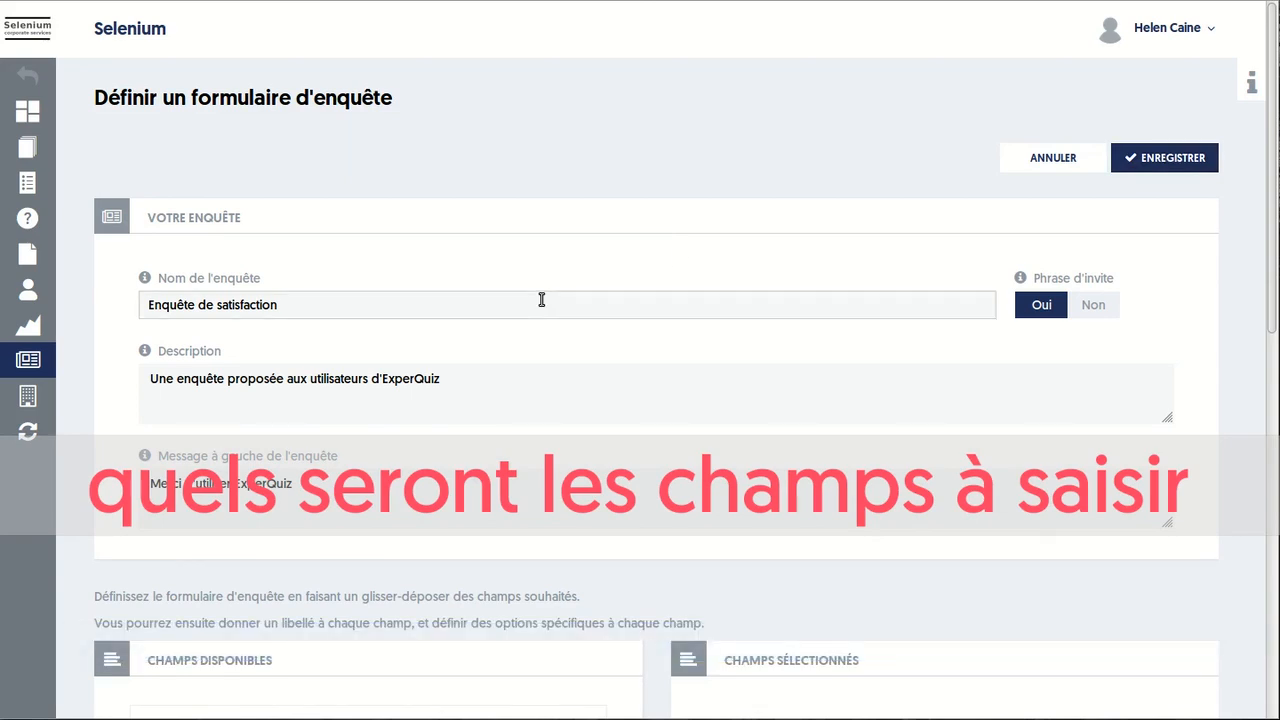
Add three text fields and a 1-to-5 selector field, then duplicate the selector twice
{"action": "scroll", "coordinate": [541, 300], "scroll_direction": "down", "scroll_amount": 5}
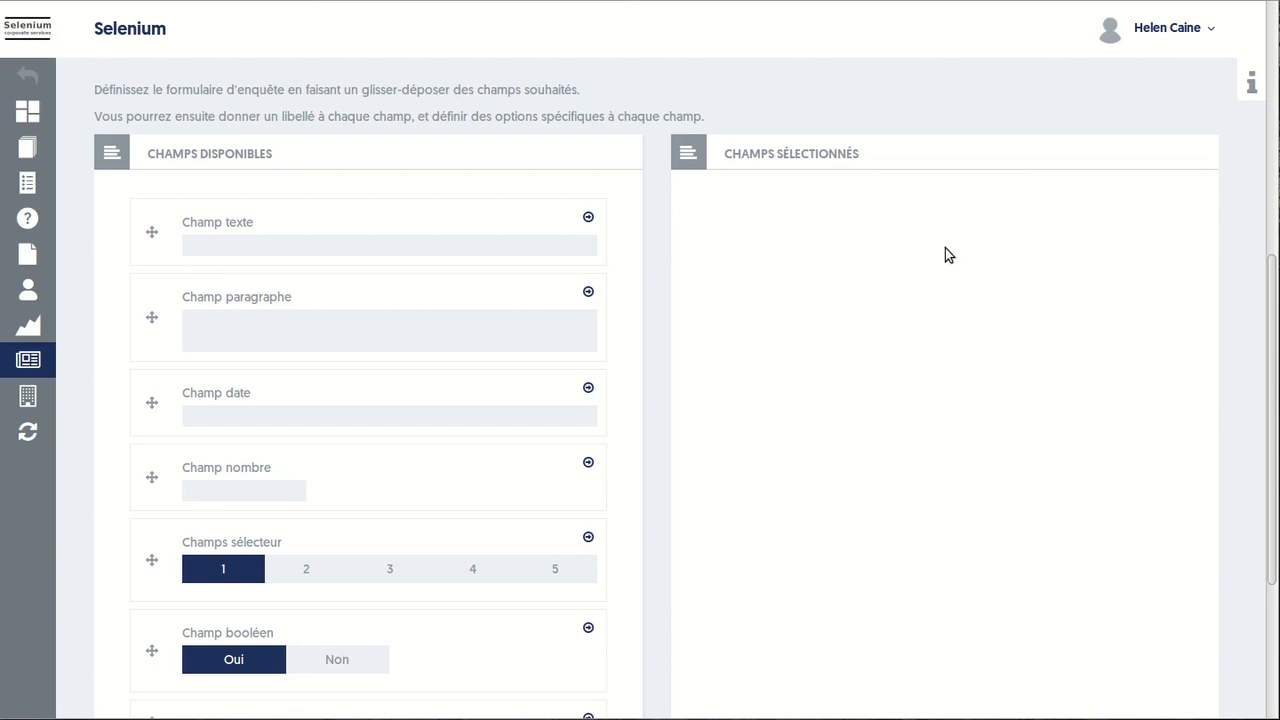
{"action": "left_click_drag", "start_coordinate": [152, 231], "coordinate": [707, 227]}
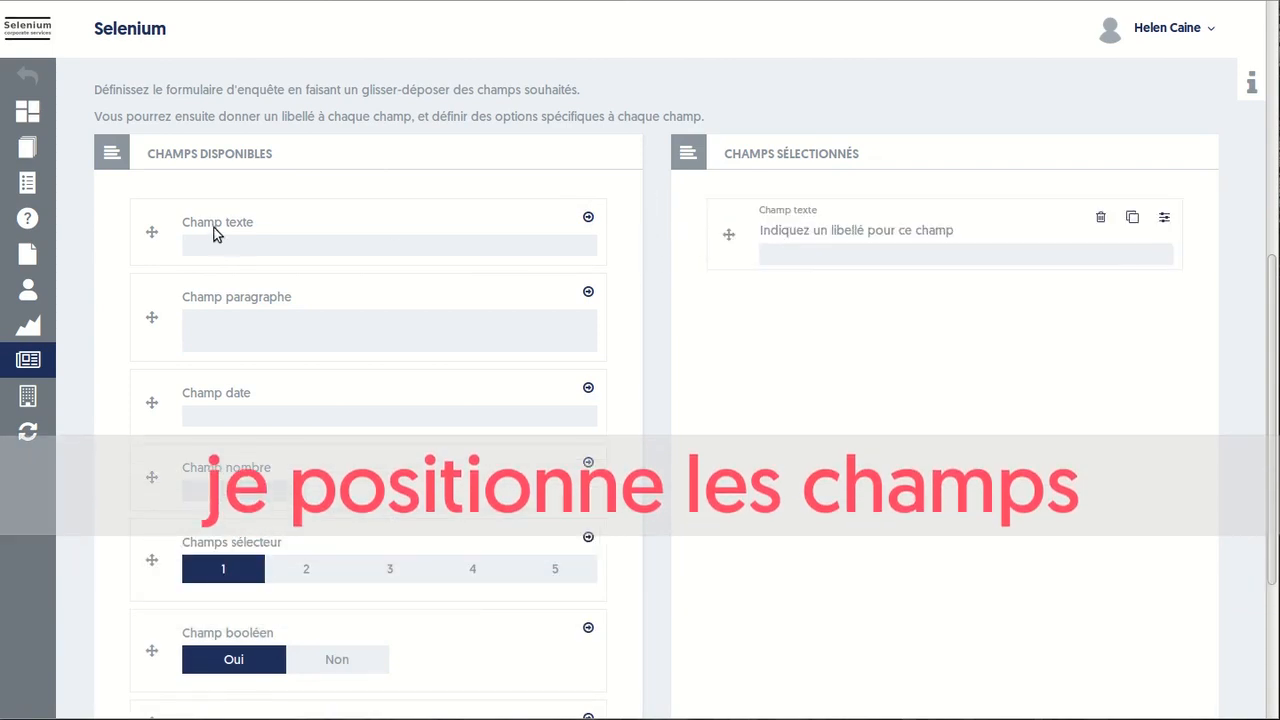
{"action": "left_click_drag", "start_coordinate": [152, 231], "coordinate": [740, 316]}
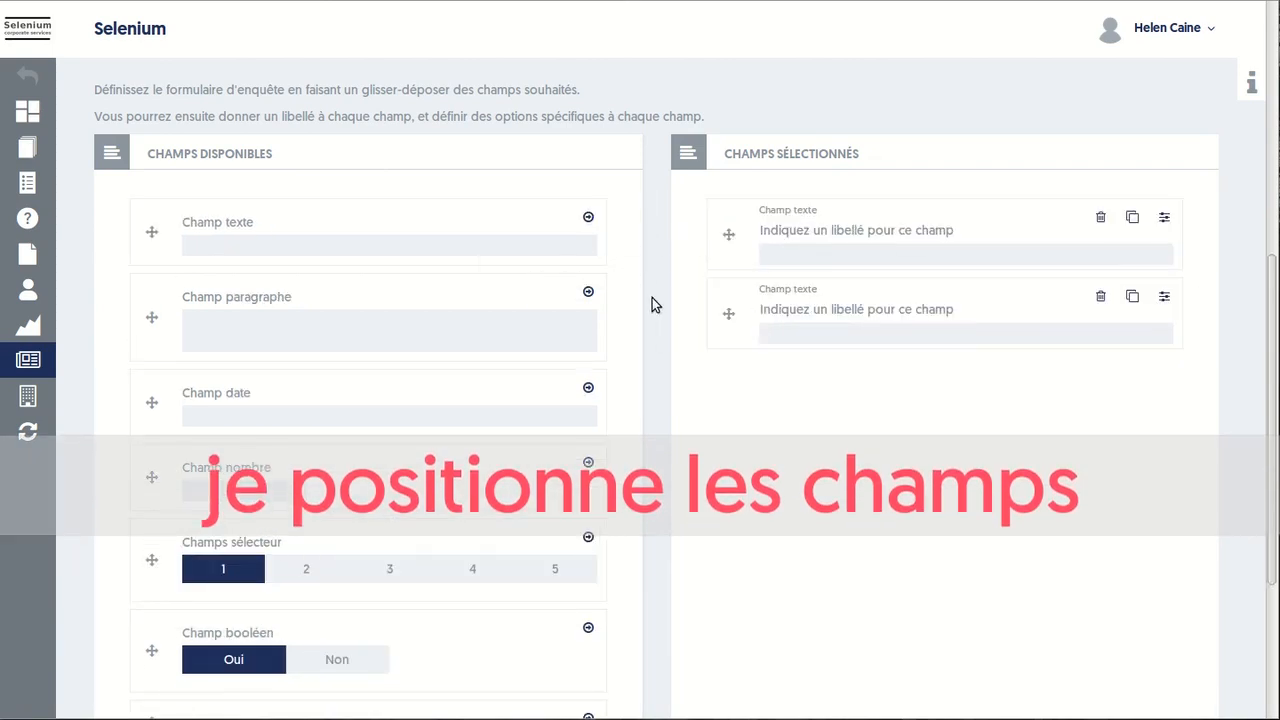
{"action": "left_click", "coordinate": [588, 217]}
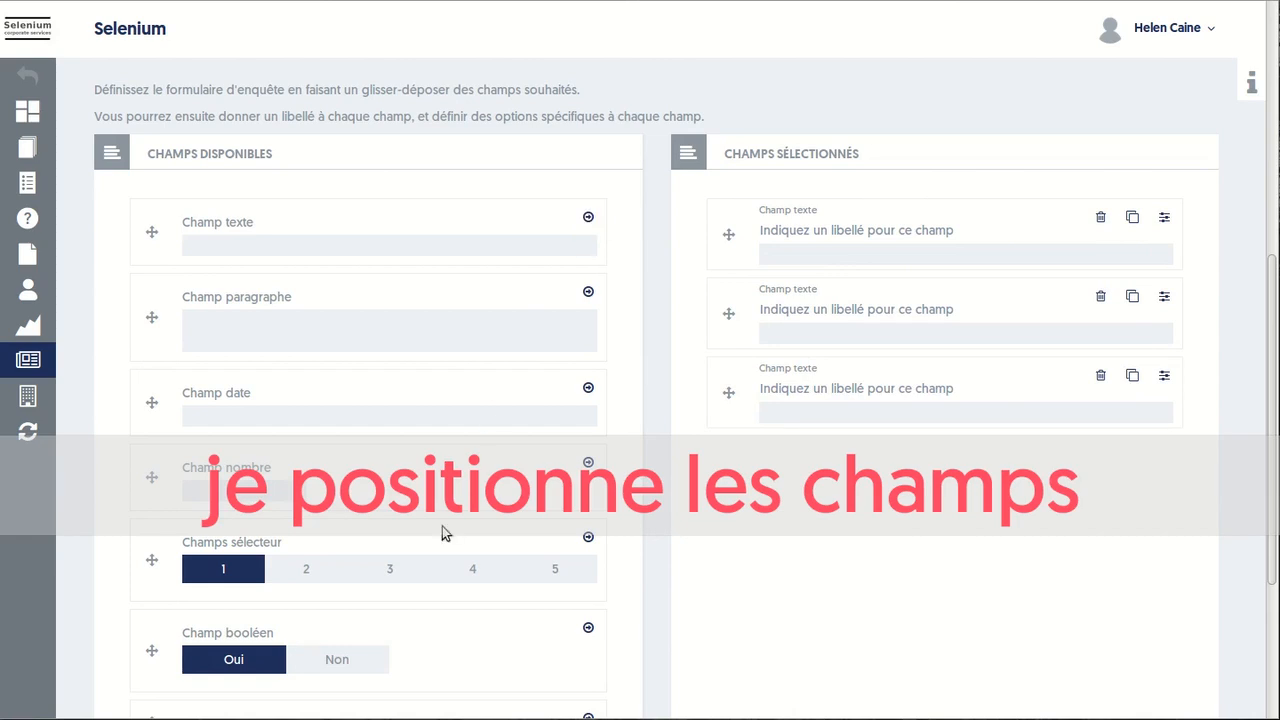
{"action": "left_click", "coordinate": [588, 538]}
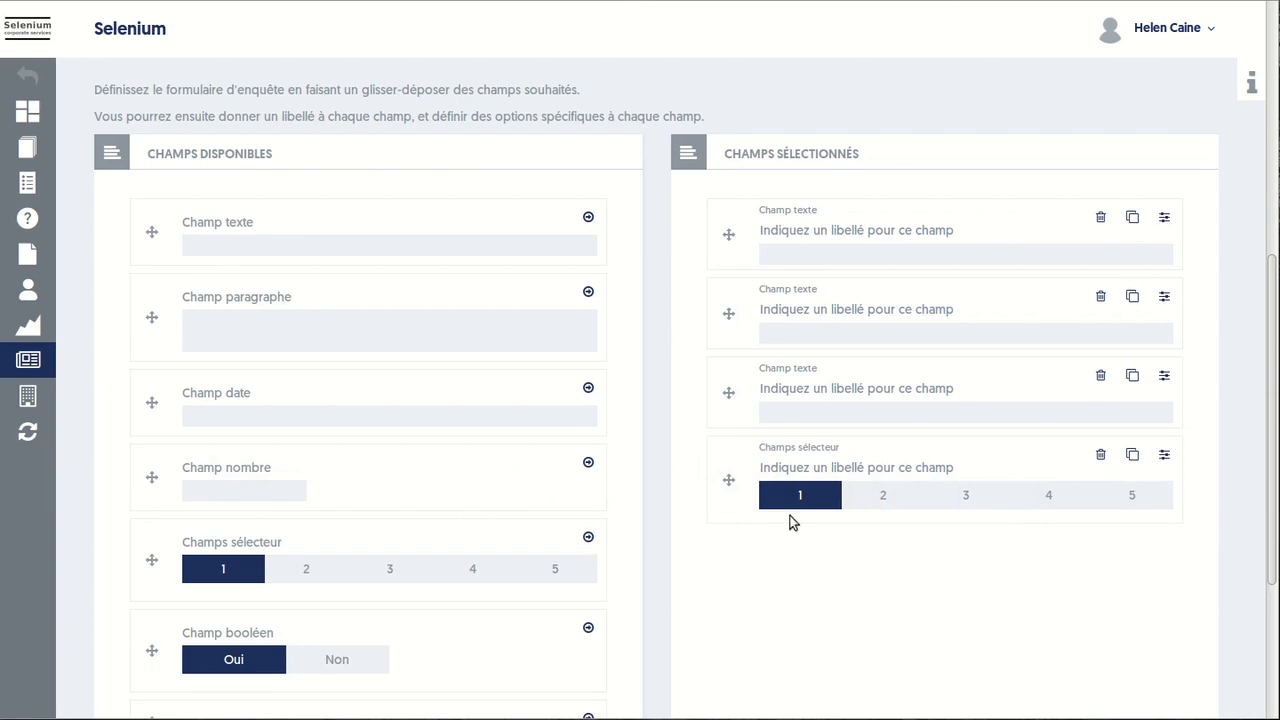
{"action": "left_click", "coordinate": [1134, 455]}
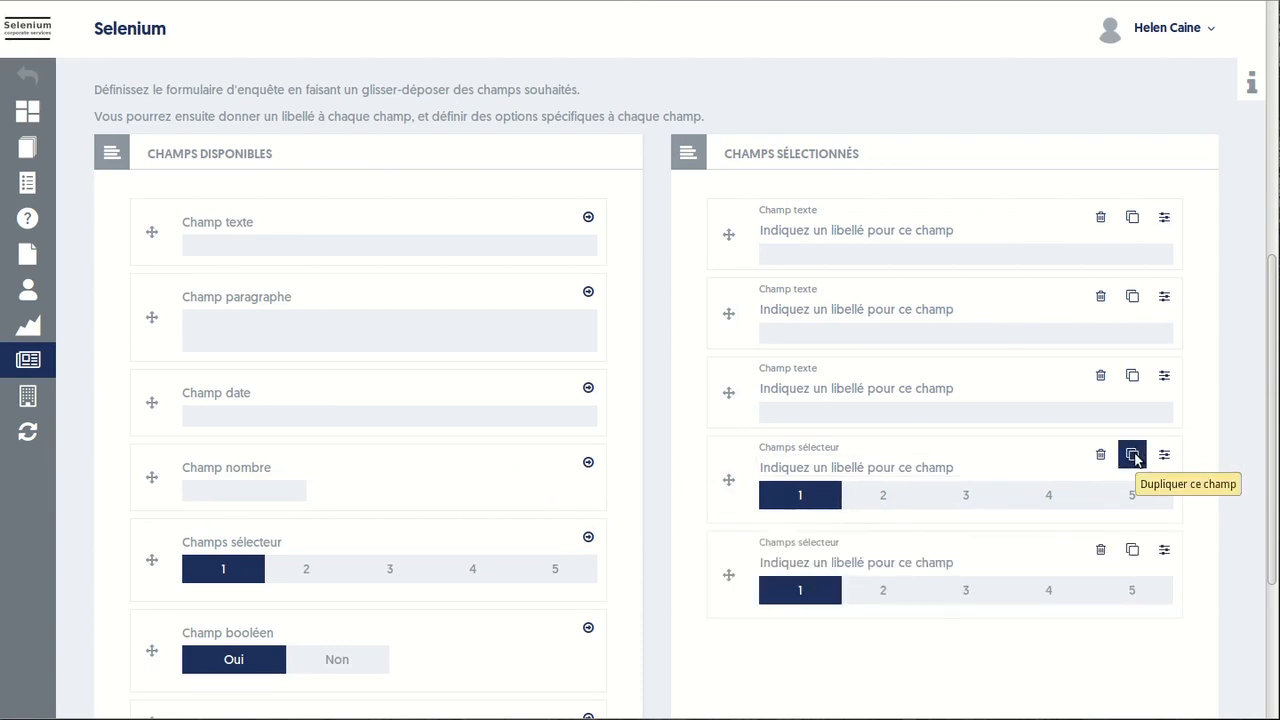
{"action": "left_click", "coordinate": [1134, 455]}
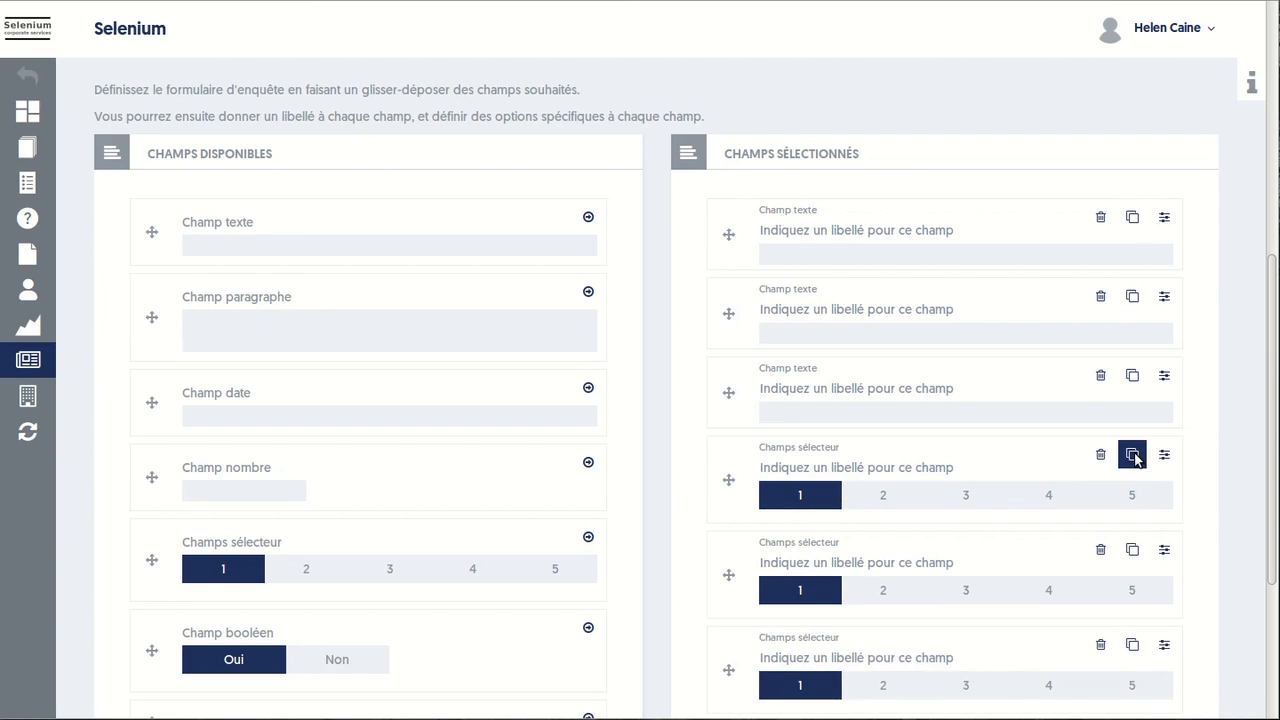
{"action": "left_click", "coordinate": [820, 229]}
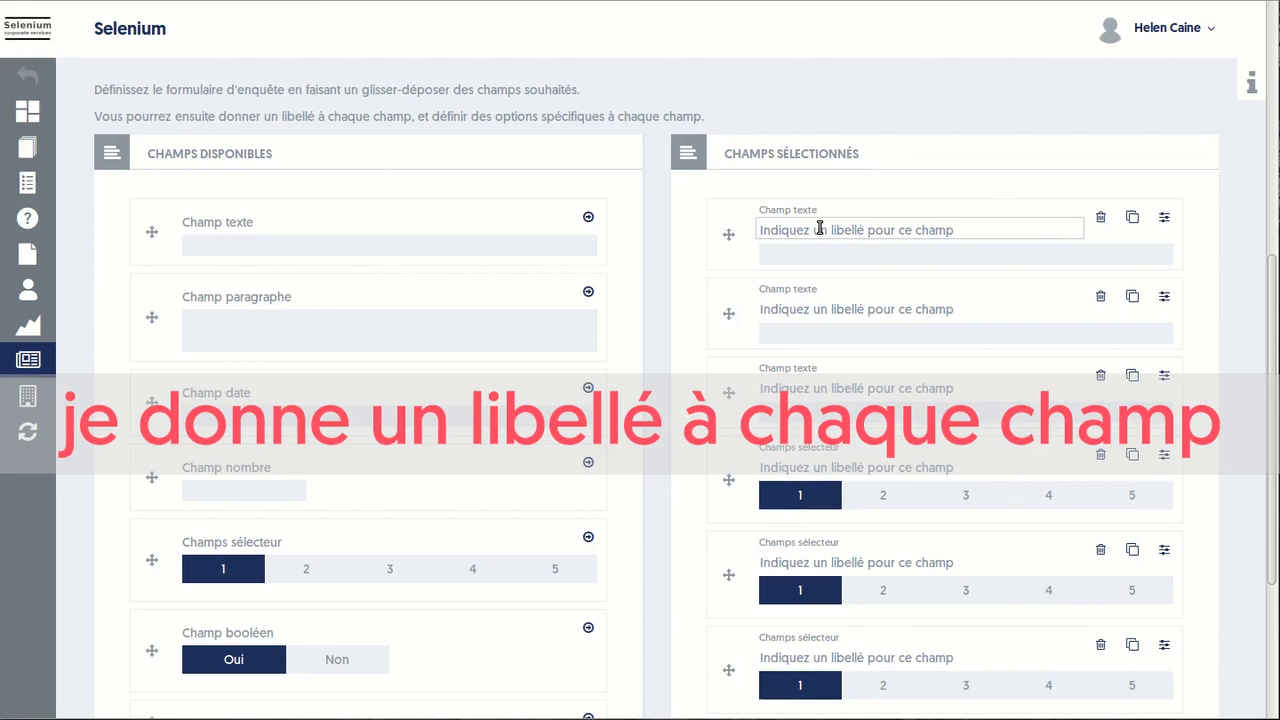
Label fields Nom, Prénom, Entreprise, Ergonomie, Facilité d'utilisation and Support; try moving Entreprise up
{"action": "type", "text": "Nom"}
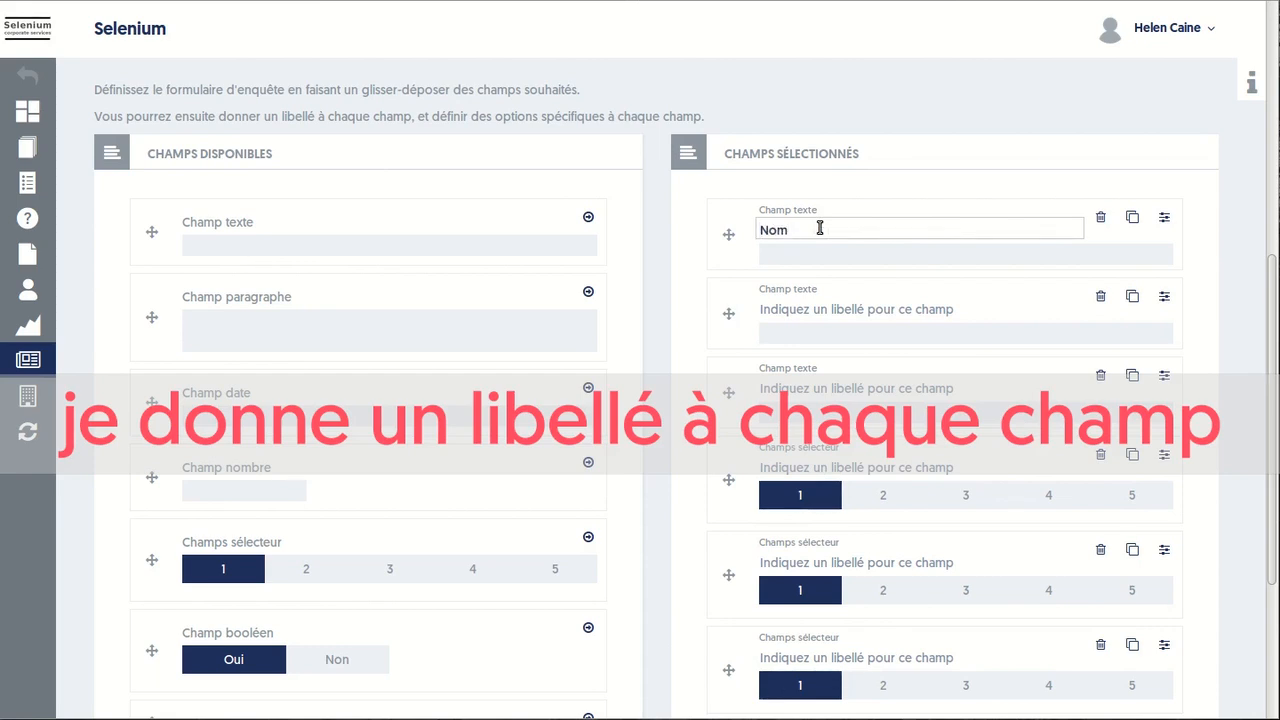
{"action": "key", "text": "Tab"}
{"action": "type", "text": "Prénom"}
{"action": "key", "text": "Tab"}
{"action": "type", "text": "Entrerprise"}
{"action": "key", "text": "Tab"}
{"action": "type", "text": "Ergonomie"}
{"action": "key", "text": "Tab"}
{"action": "type", "text": "Facilité d'utilisation"}
{"action": "key", "text": "Tab"}
{"action": "type", "text": "Suppor"}
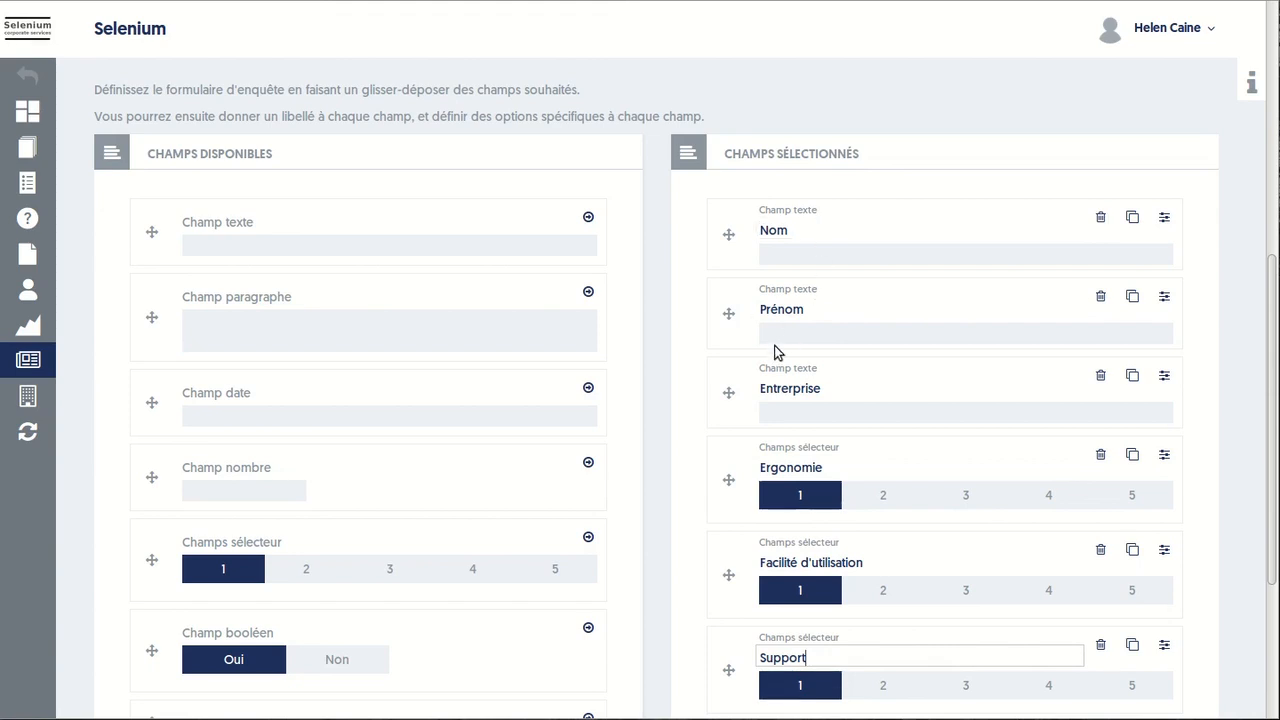
{"action": "mouse_move", "coordinate": [729, 392]}
{"action": "left_mouse_down"}
{"action": "mouse_move", "coordinate": [733, 292]}
{"action": "mouse_move", "coordinate": [728, 414]}
{"action": "left_mouse_up"}
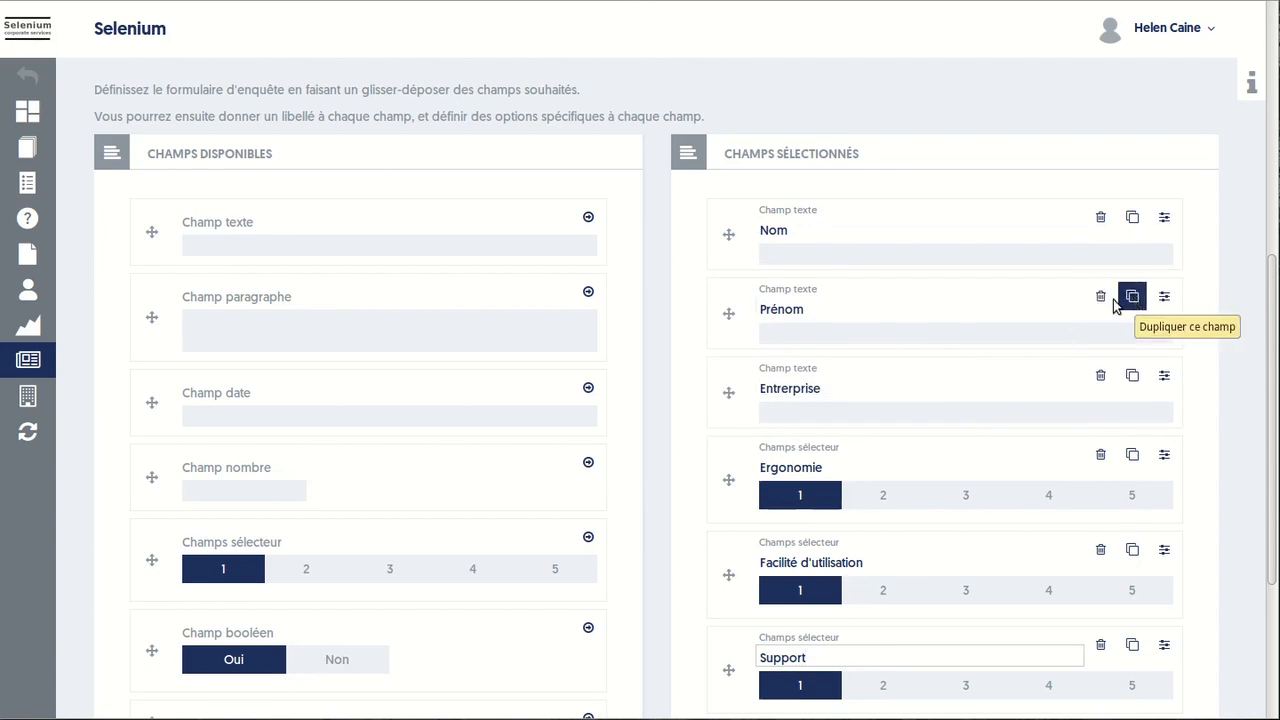
Save the form and open the Enquête de satisfaction survey from the list
{"action": "scroll", "coordinate": [1020, 305], "scroll_direction": "up", "scroll_amount": 3}
{"action": "scroll", "coordinate": [1020, 305], "scroll_direction": "up", "scroll_amount": 3}
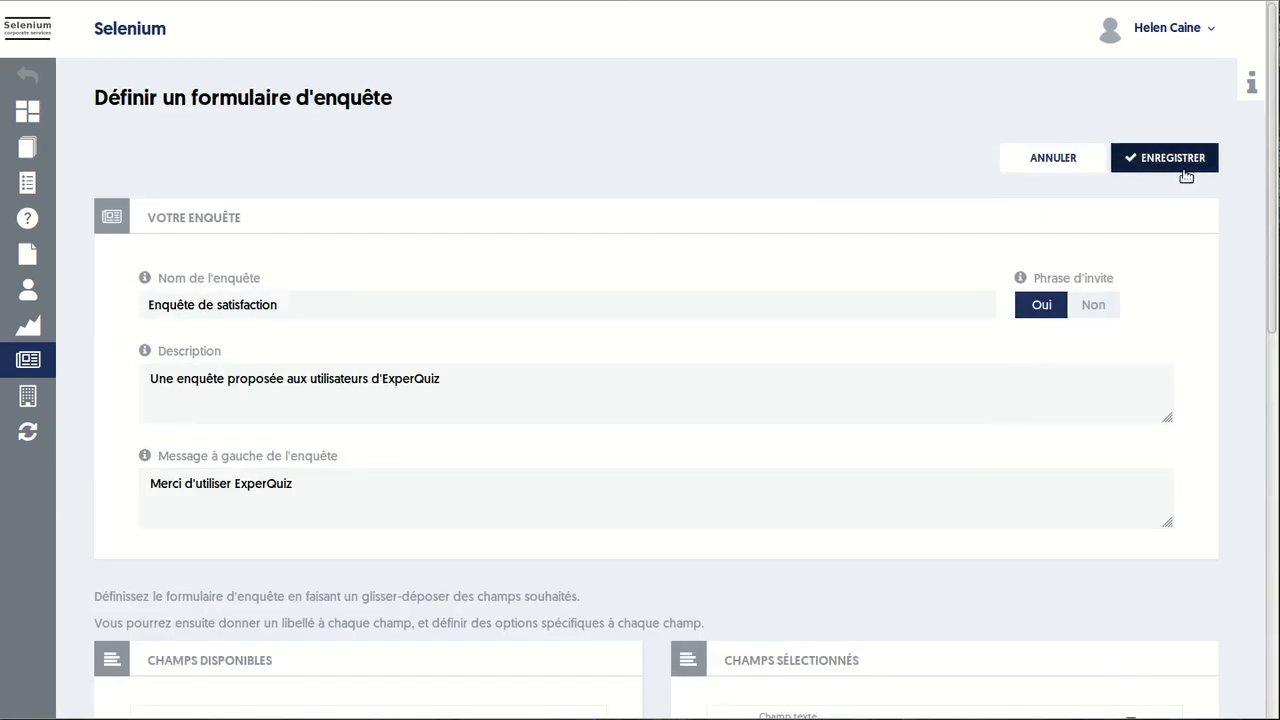
{"action": "left_click", "coordinate": [1180, 167]}
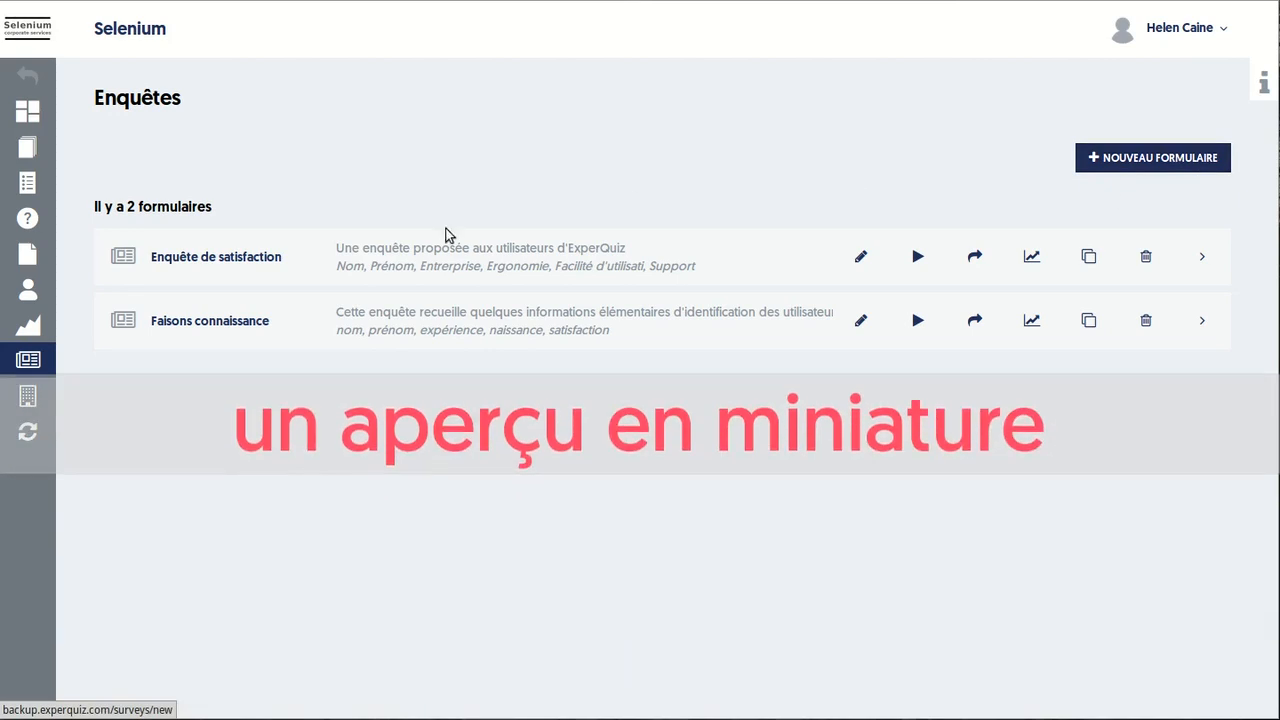
{"action": "left_click", "coordinate": [211, 265]}
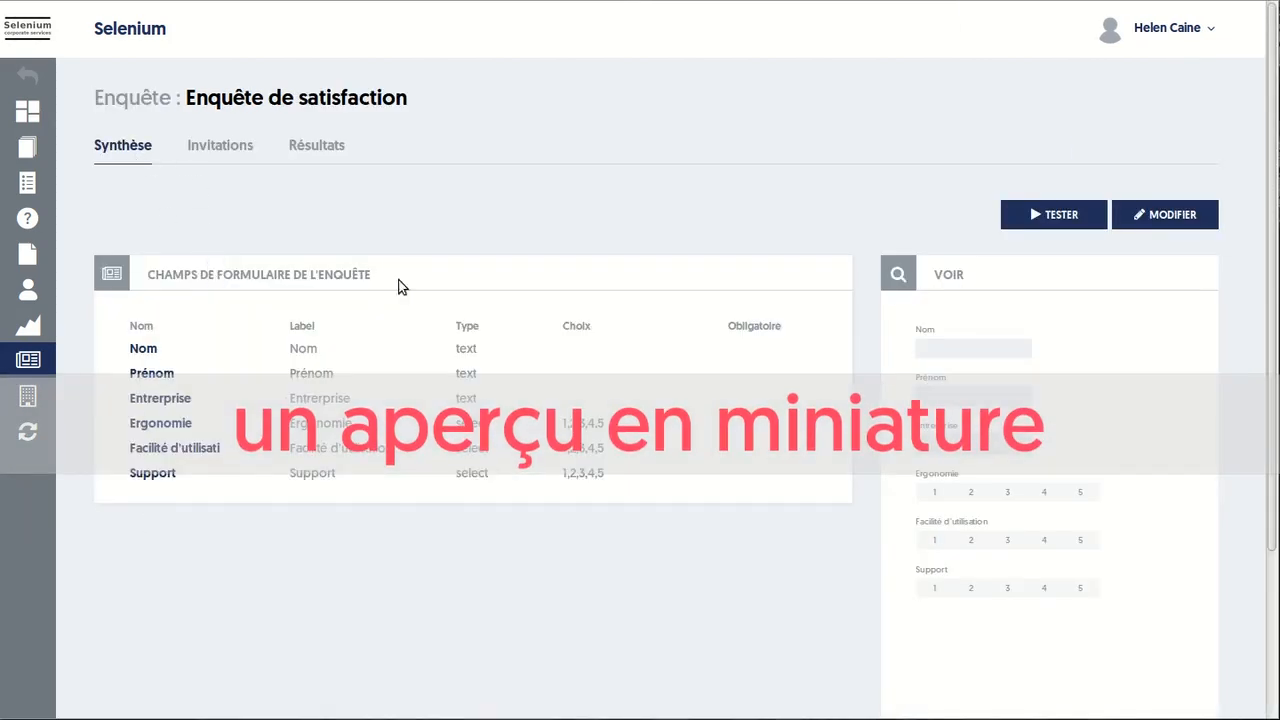
In the preview, pick Ergonomie 2, Facilité d'utilisation 3 and Support 1
{"action": "left_click", "coordinate": [970, 491]}
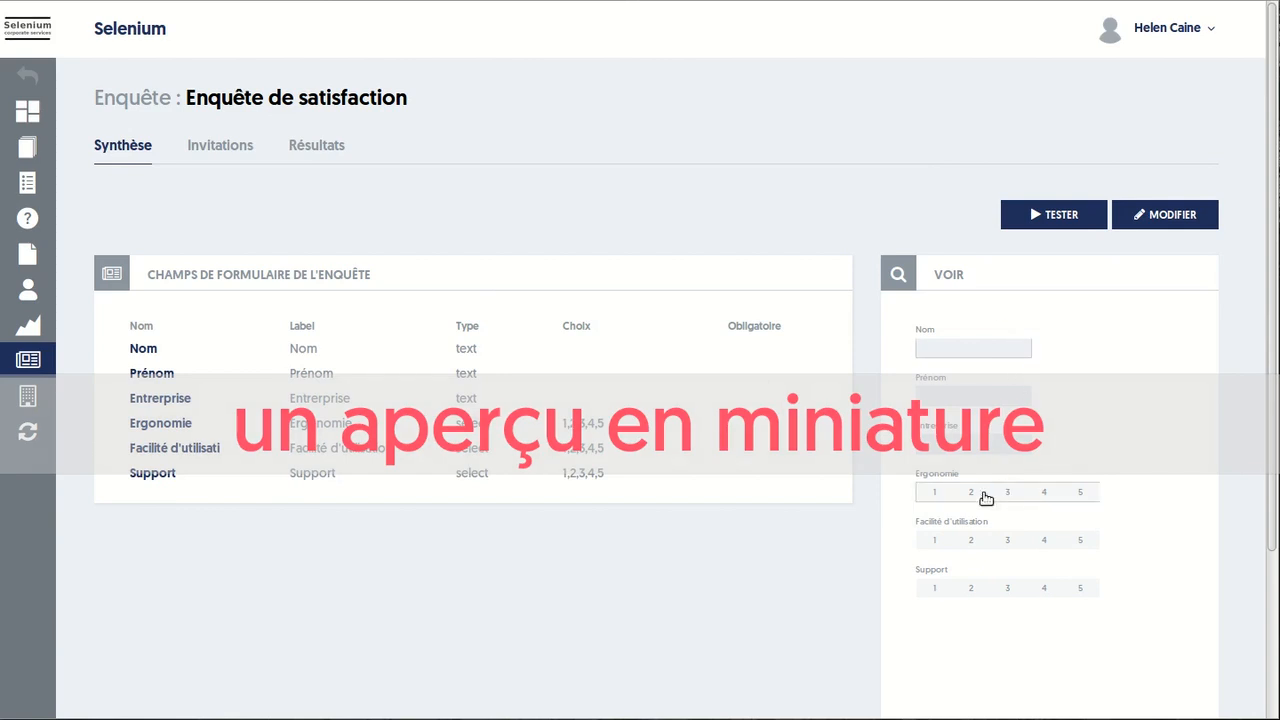
{"action": "left_click", "coordinate": [1007, 540]}
{"action": "left_click", "coordinate": [946, 593]}
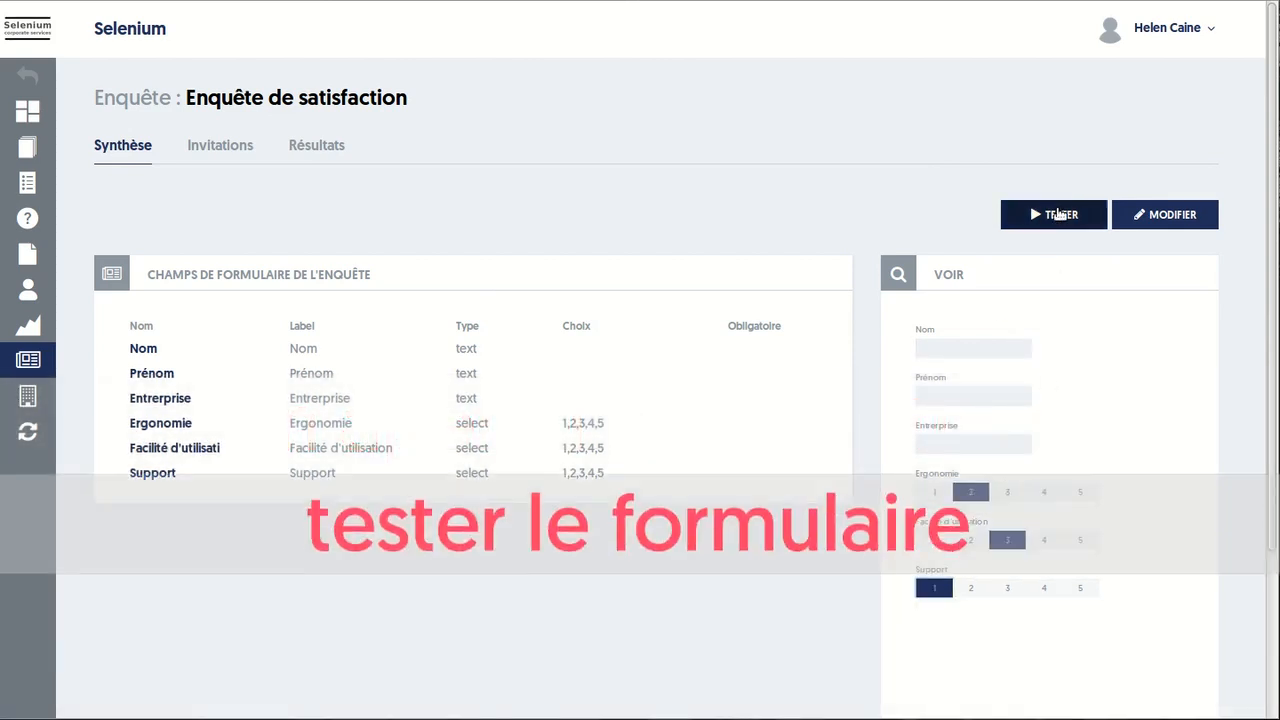
Test the survey, then reopen it for editing and add a Champ libellé field
{"action": "left_click", "coordinate": [1061, 216]}
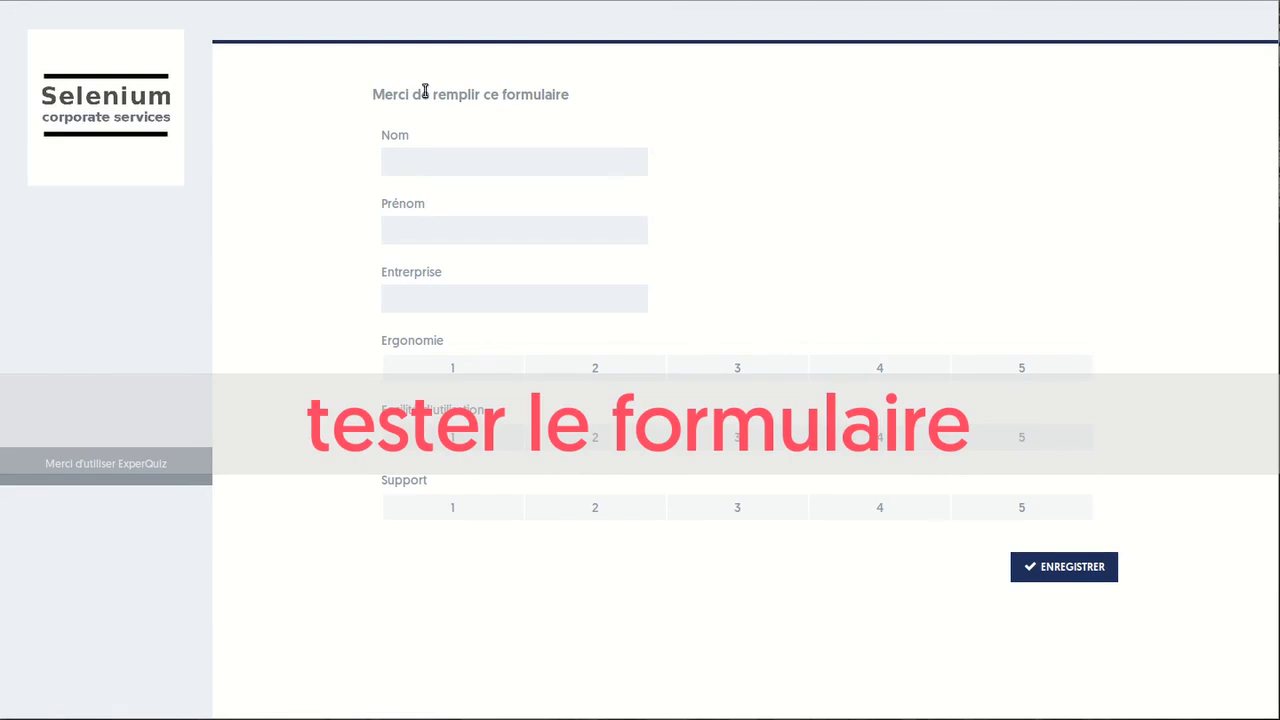
{"action": "left_click", "coordinate": [46, 1]}
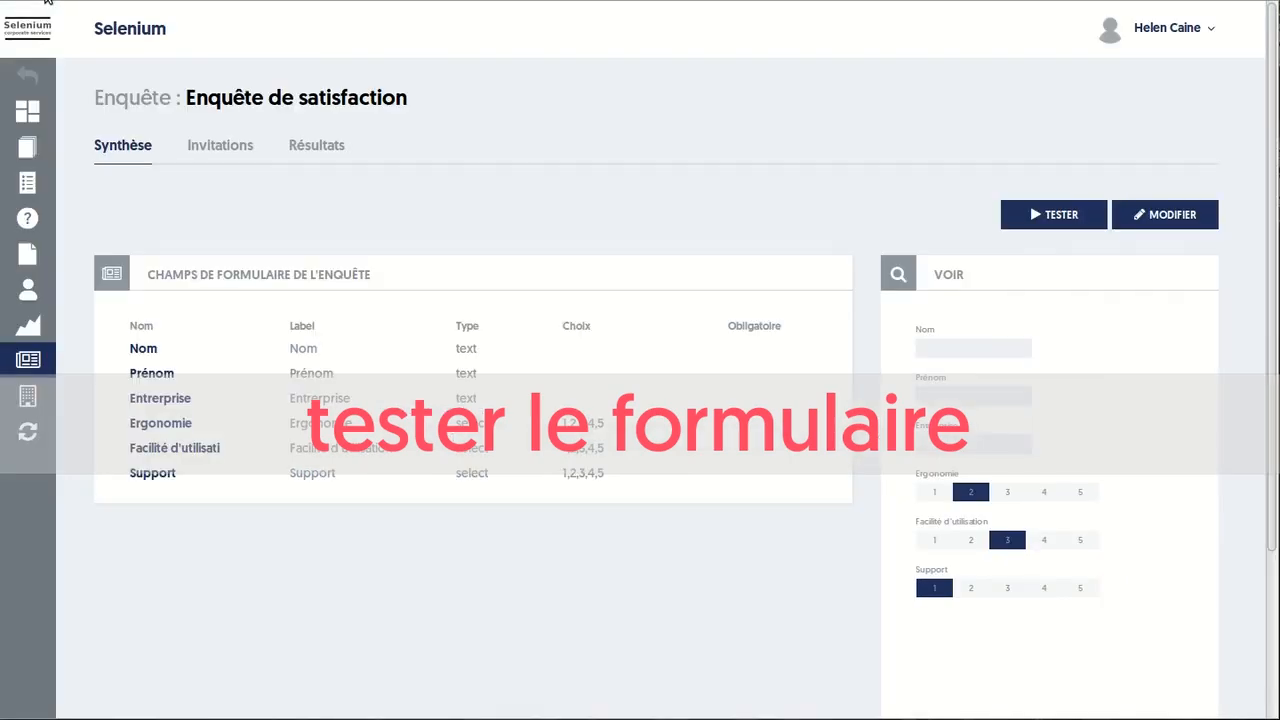
{"action": "left_click", "coordinate": [1169, 214]}
{"action": "scroll", "coordinate": [490, 328], "scroll_direction": "down", "scroll_amount": 5}
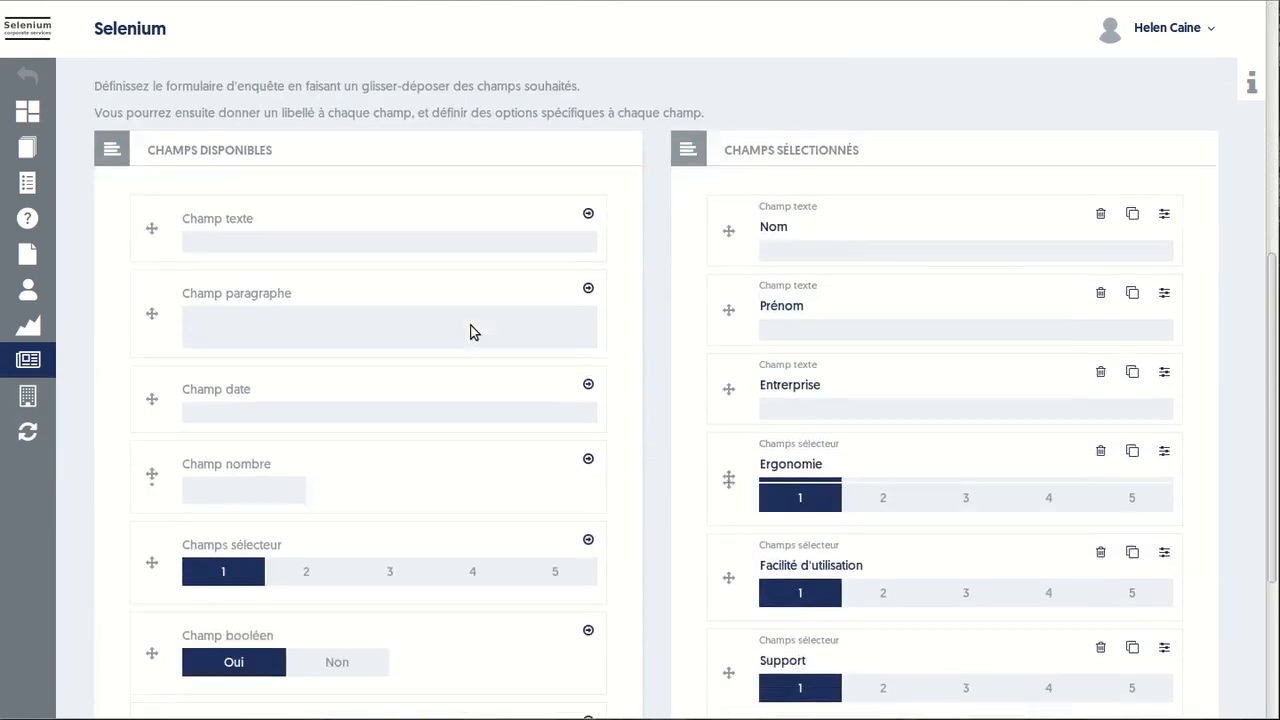
{"action": "scroll", "coordinate": [400, 338], "scroll_direction": "down", "scroll_amount": 3}
{"action": "left_click_drag", "start_coordinate": [152, 468], "coordinate": [790, 216]}
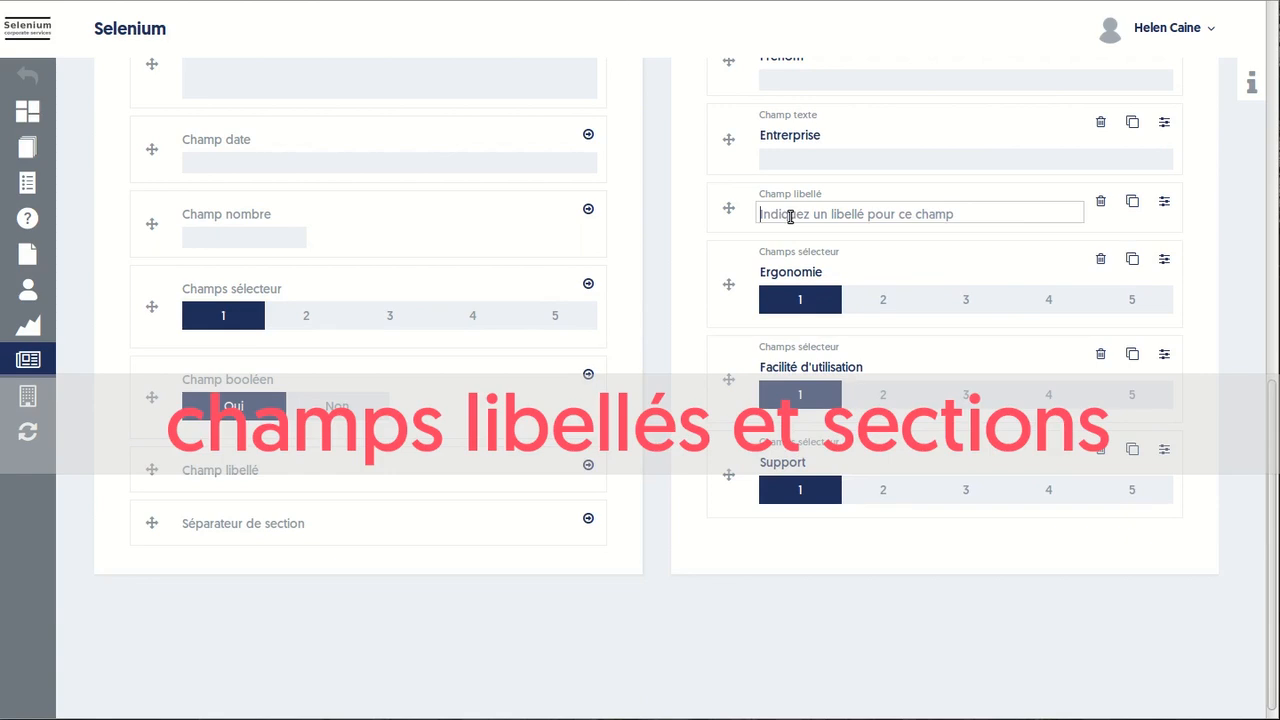
Paste the rating instructions into the label and add section separators 'Votre avis' and 'Qui êtes vous ?'
{"action": "key", "text": "ctrl+v"}
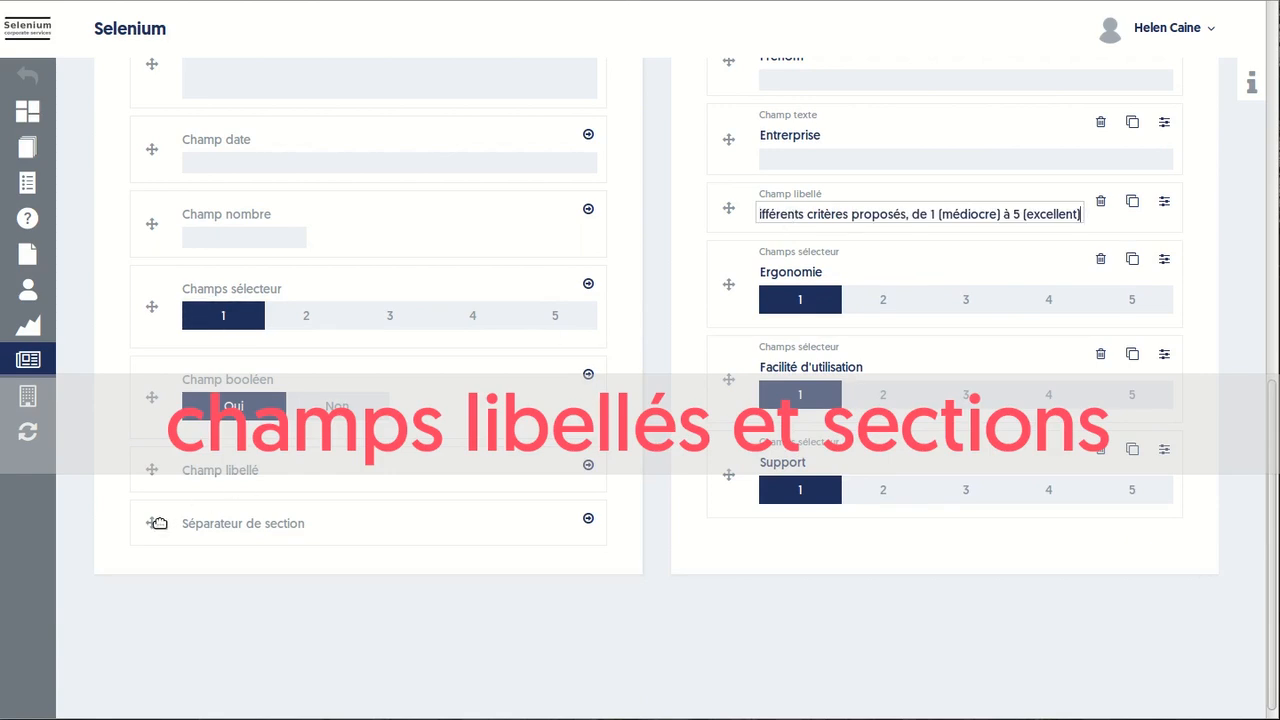
{"action": "left_click_drag", "start_coordinate": [158, 522], "coordinate": [751, 200]}
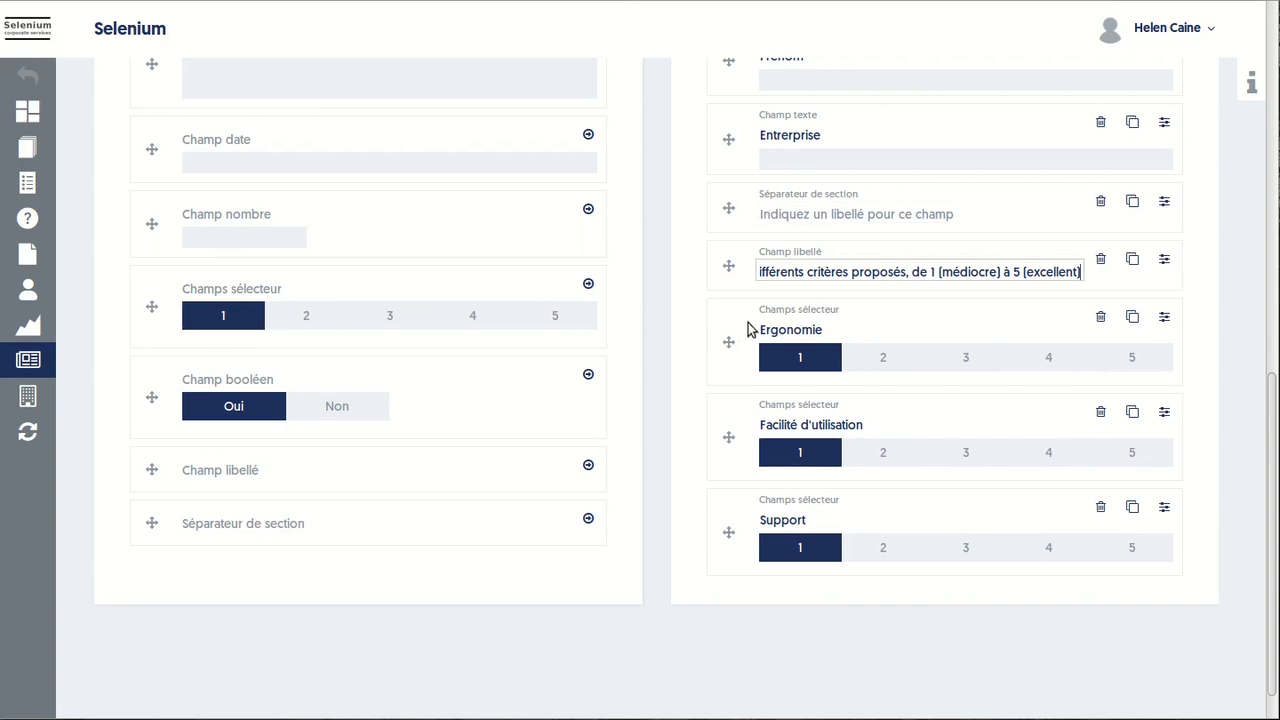
{"action": "scroll", "coordinate": [745, 380], "scroll_direction": "up", "scroll_amount": 3}
{"action": "left_click", "coordinate": [793, 414]}
{"action": "type", "text": "Votre avis"}
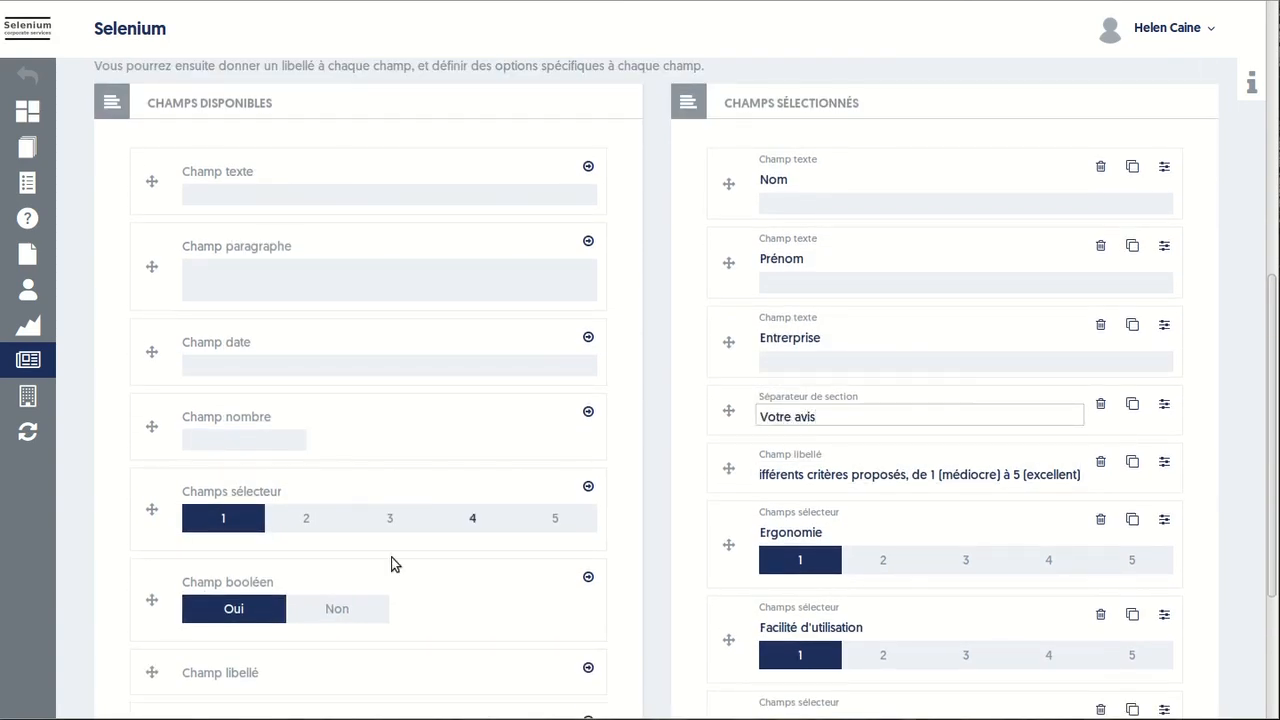
{"action": "scroll", "coordinate": [394, 563], "scroll_direction": "down", "scroll_amount": 1}
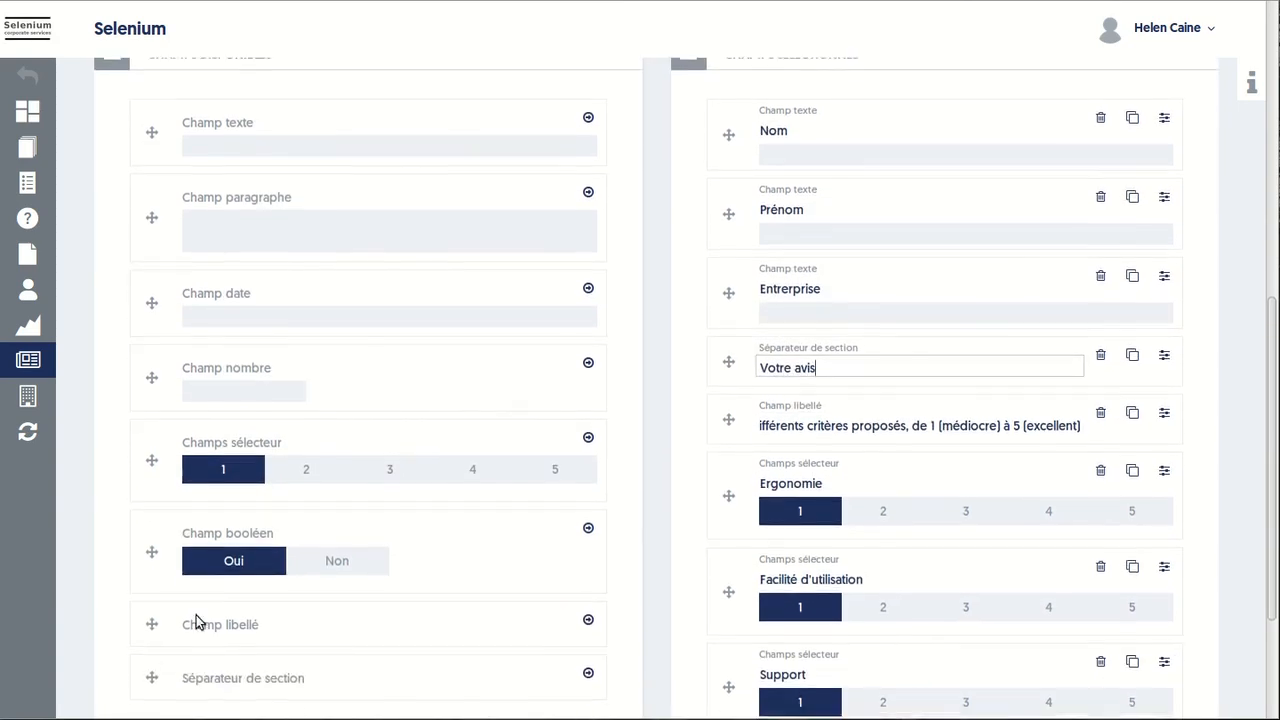
{"action": "left_click_drag", "start_coordinate": [152, 675], "coordinate": [850, 127]}
{"action": "type", "text": "Qui êtes vous ?"}
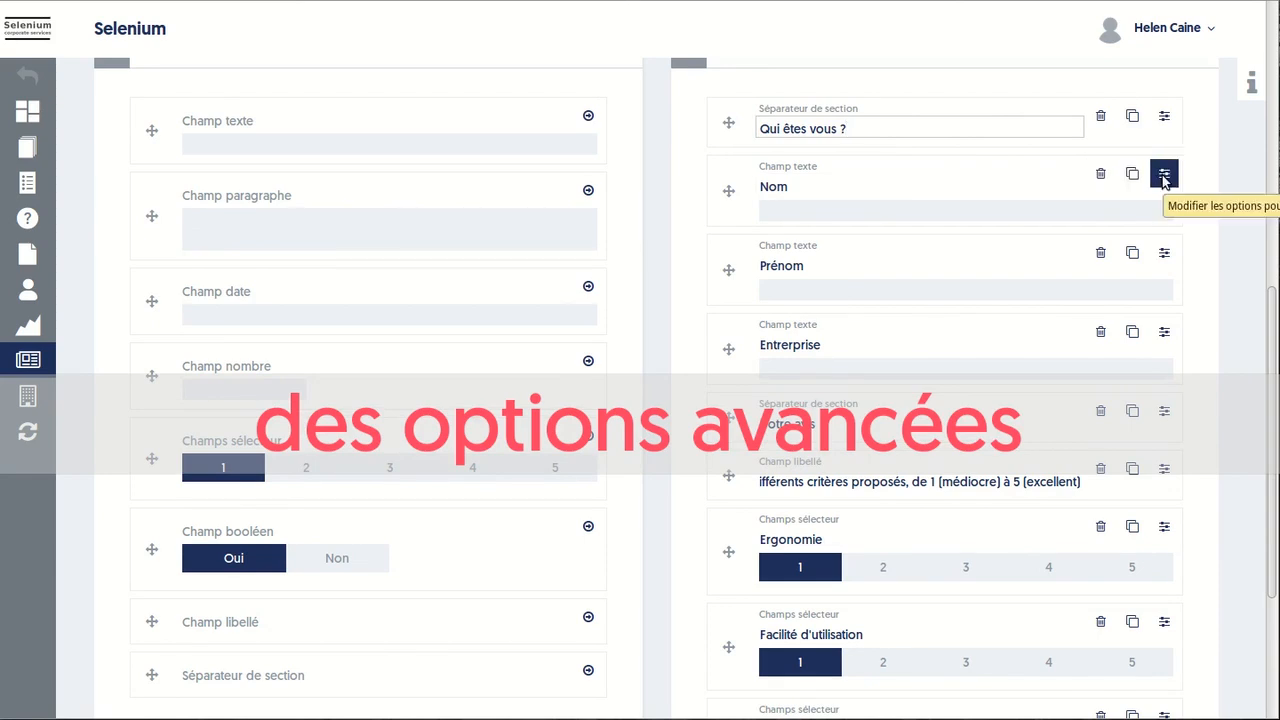
{"action": "left_click", "coordinate": [1163, 177]}
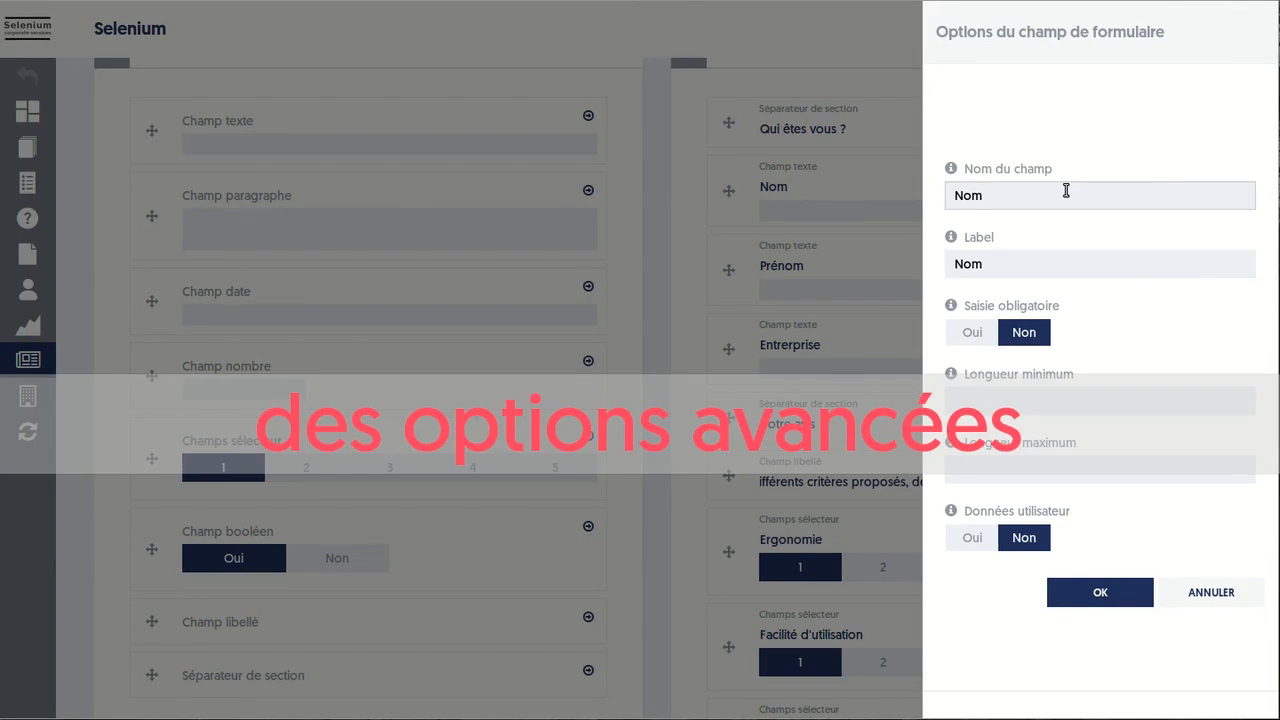
{"action": "left_click", "coordinate": [971, 263]}
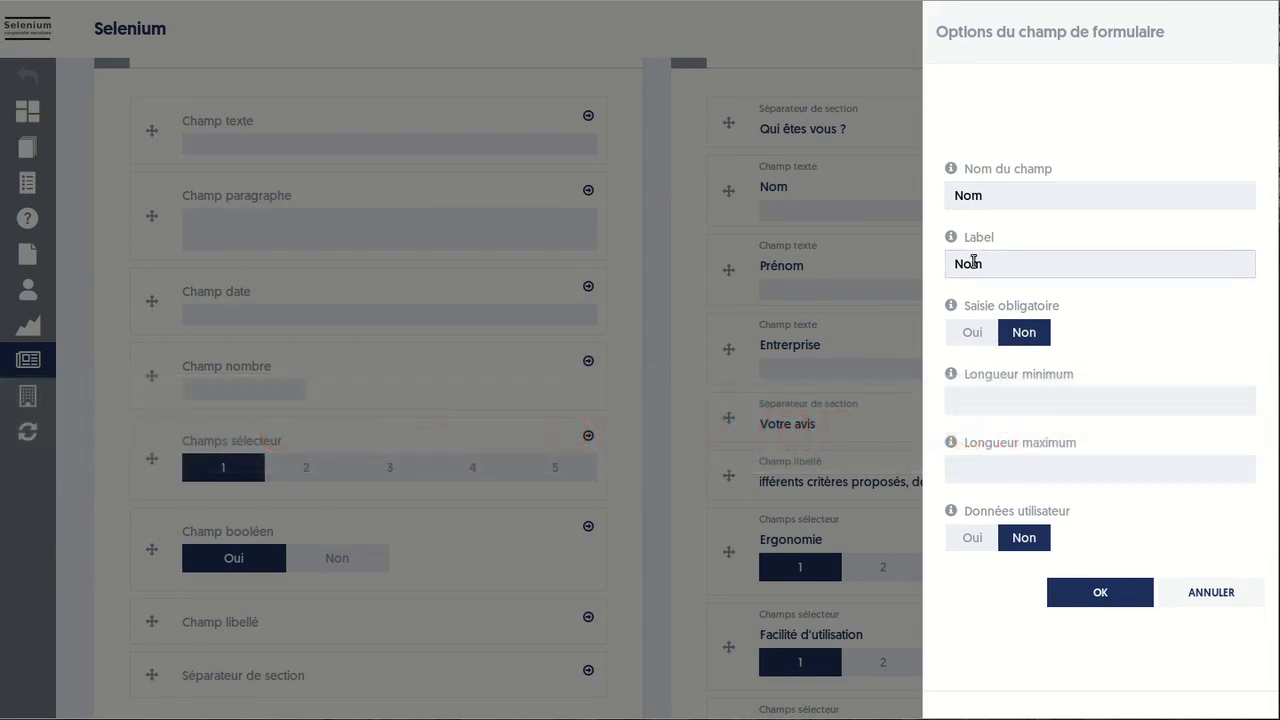
{"action": "left_click", "coordinate": [988, 202]}
{"action": "left_click", "coordinate": [997, 243]}
{"action": "left_click", "coordinate": [983, 396]}
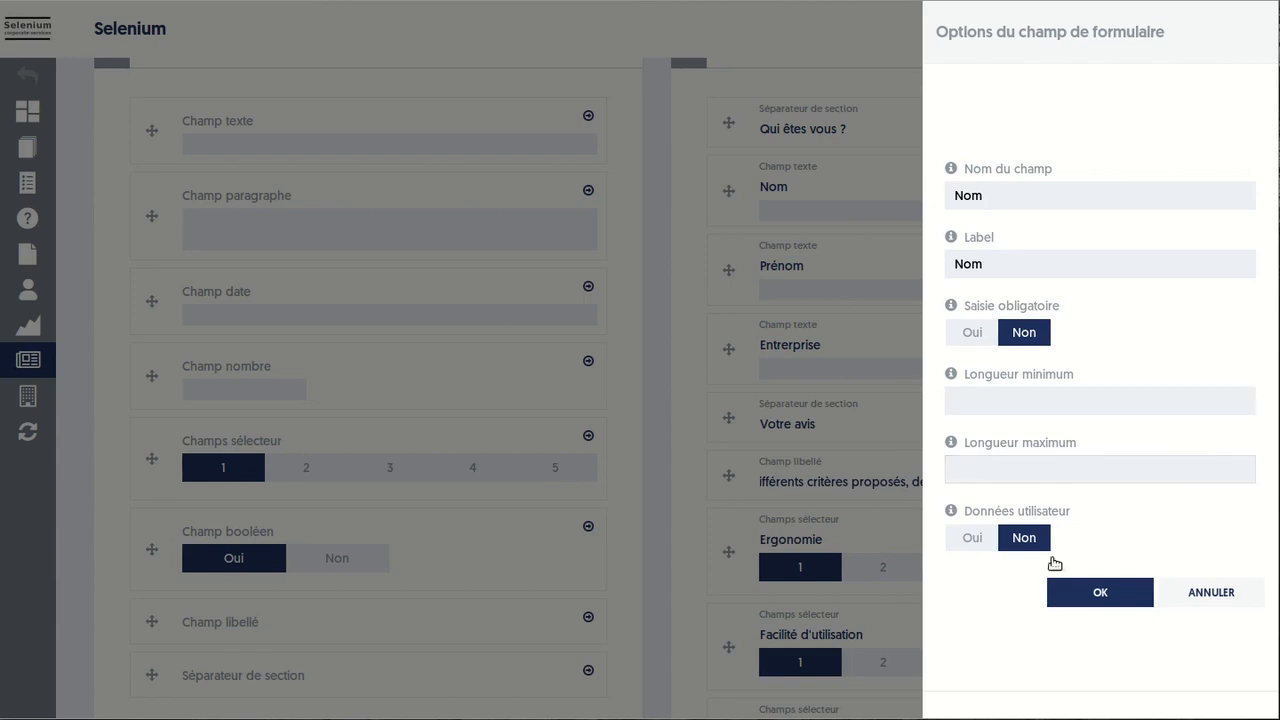
{"action": "left_click", "coordinate": [1099, 593]}
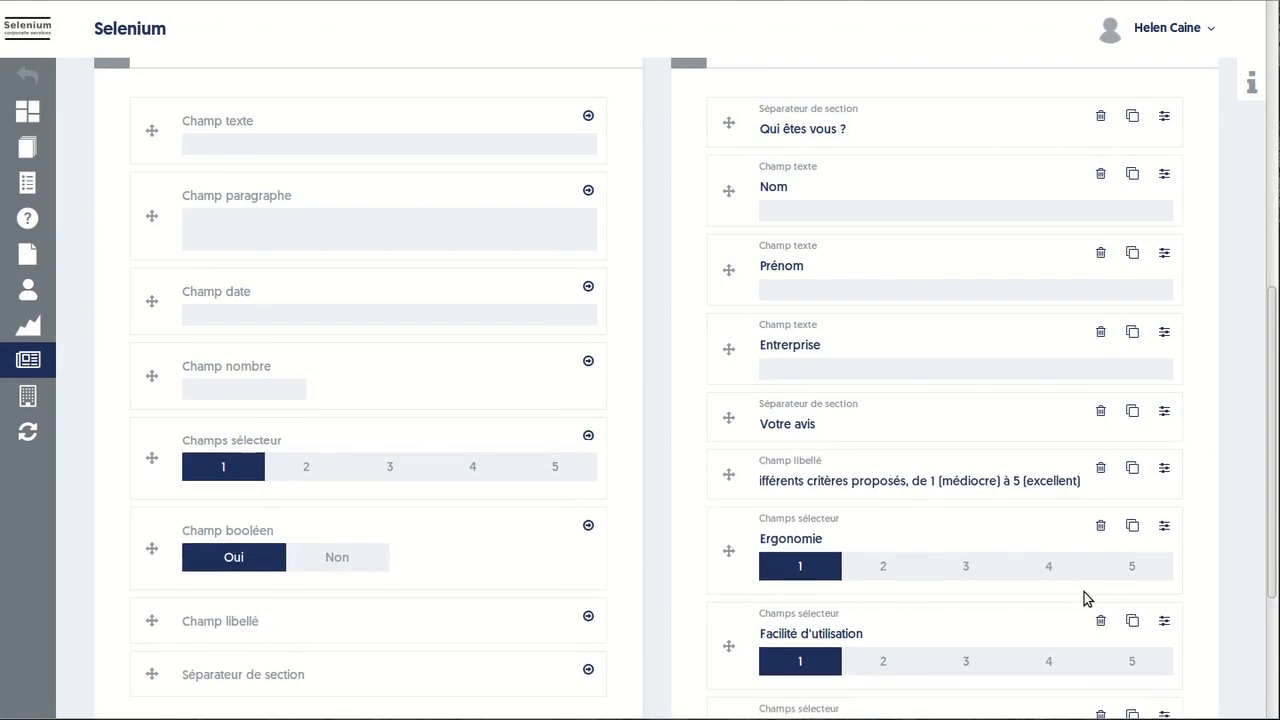
{"action": "scroll", "coordinate": [1040, 560], "scroll_direction": "down", "scroll_amount": 1}
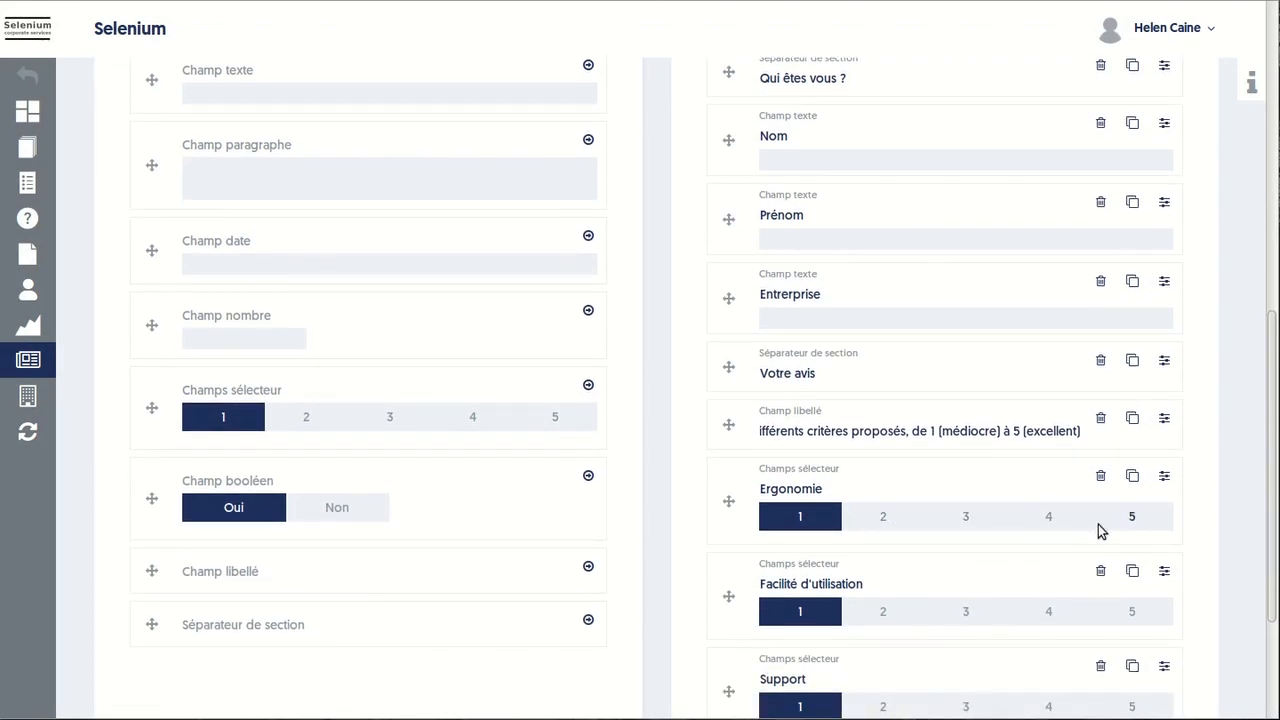
Set the Ergonomie choices to 'médiocre, moyen, super' and save the survey form
{"action": "left_click", "coordinate": [1164, 476]}
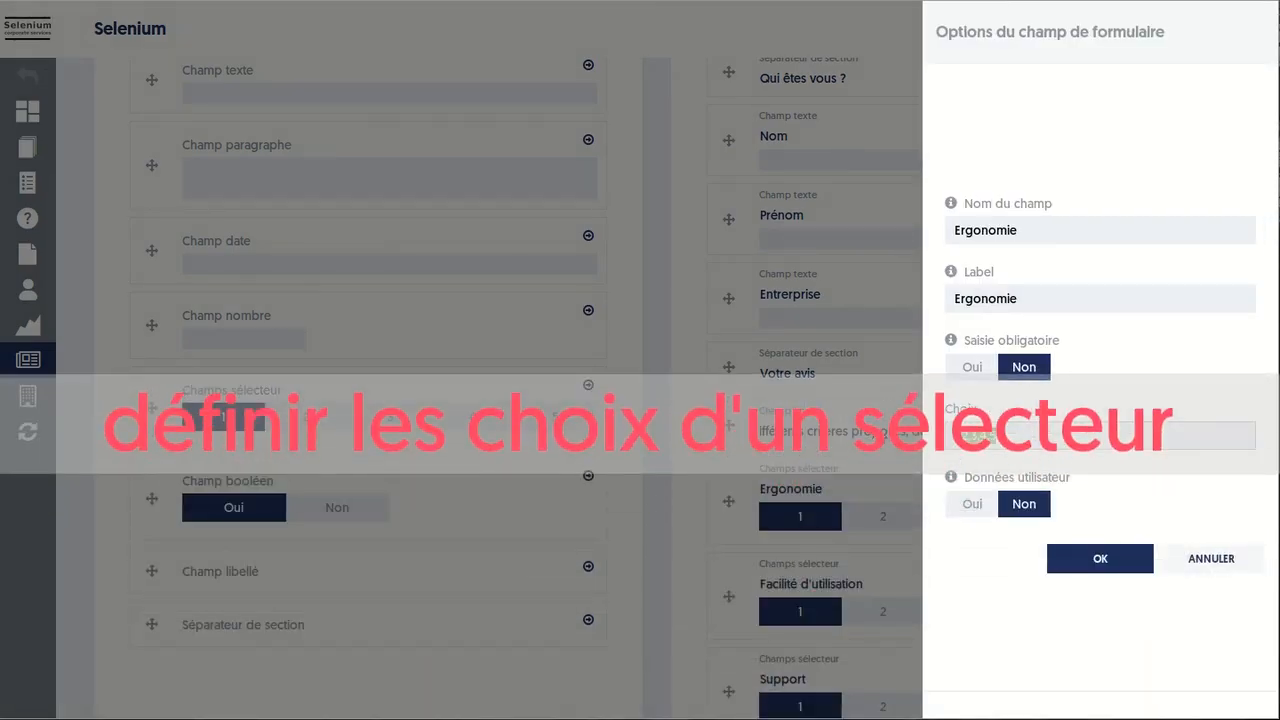
{"action": "type", "text": "médiocre, moyen, super"}
{"action": "left_click", "coordinate": [1078, 555]}
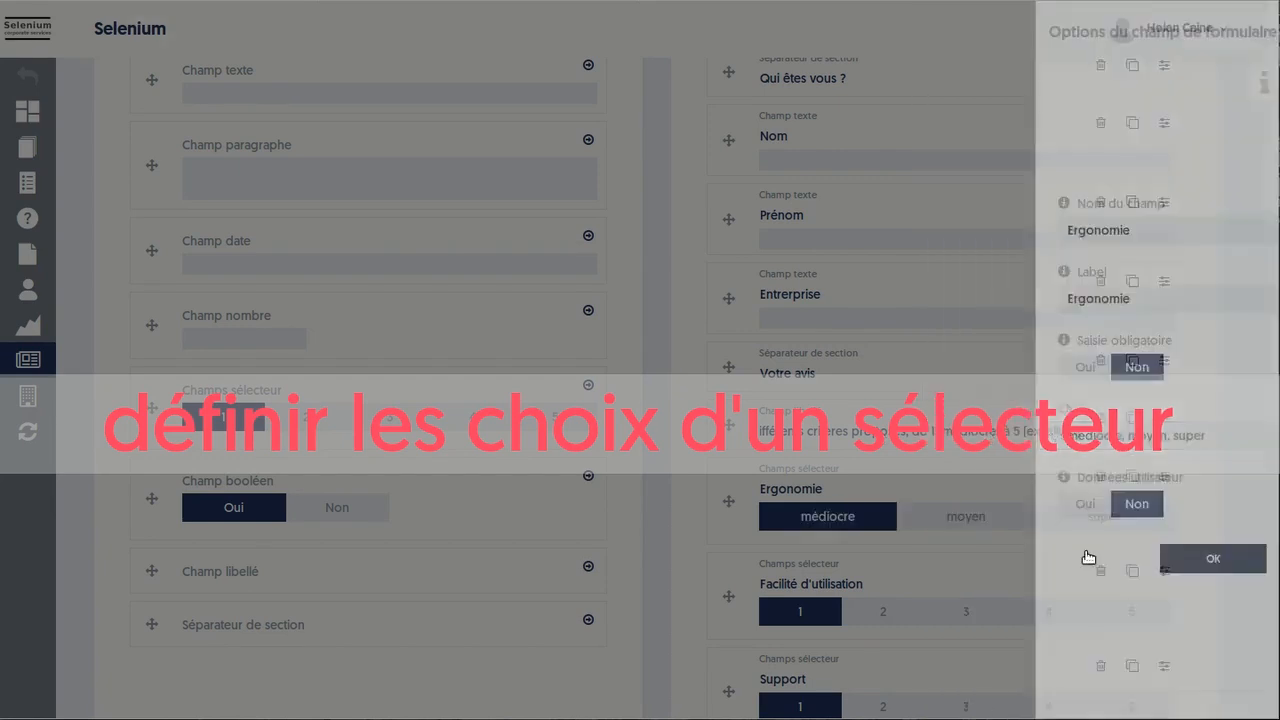
{"action": "scroll", "coordinate": [1080, 550], "scroll_direction": "up", "scroll_amount": 7}
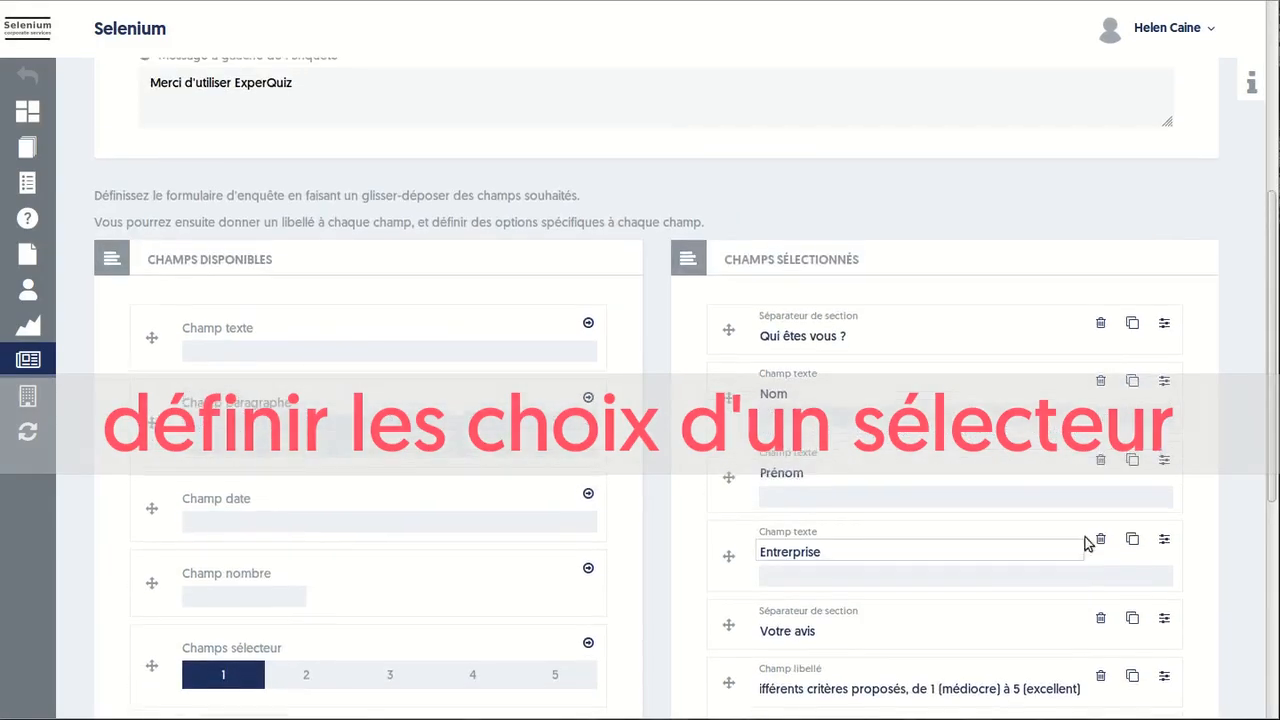
{"action": "left_click", "coordinate": [1162, 160]}
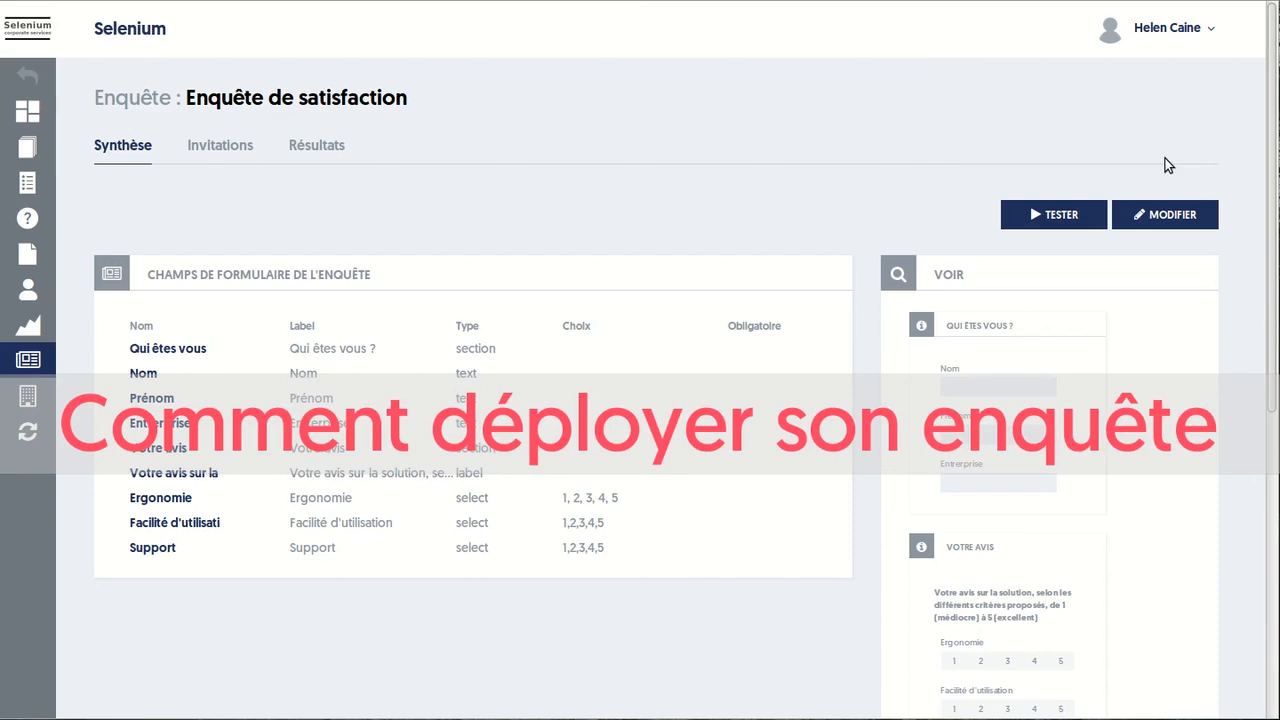
Set the invitation opening date to 2019-01-27 with tag janvier, and open the user selection
{"action": "left_click", "coordinate": [218, 152]}
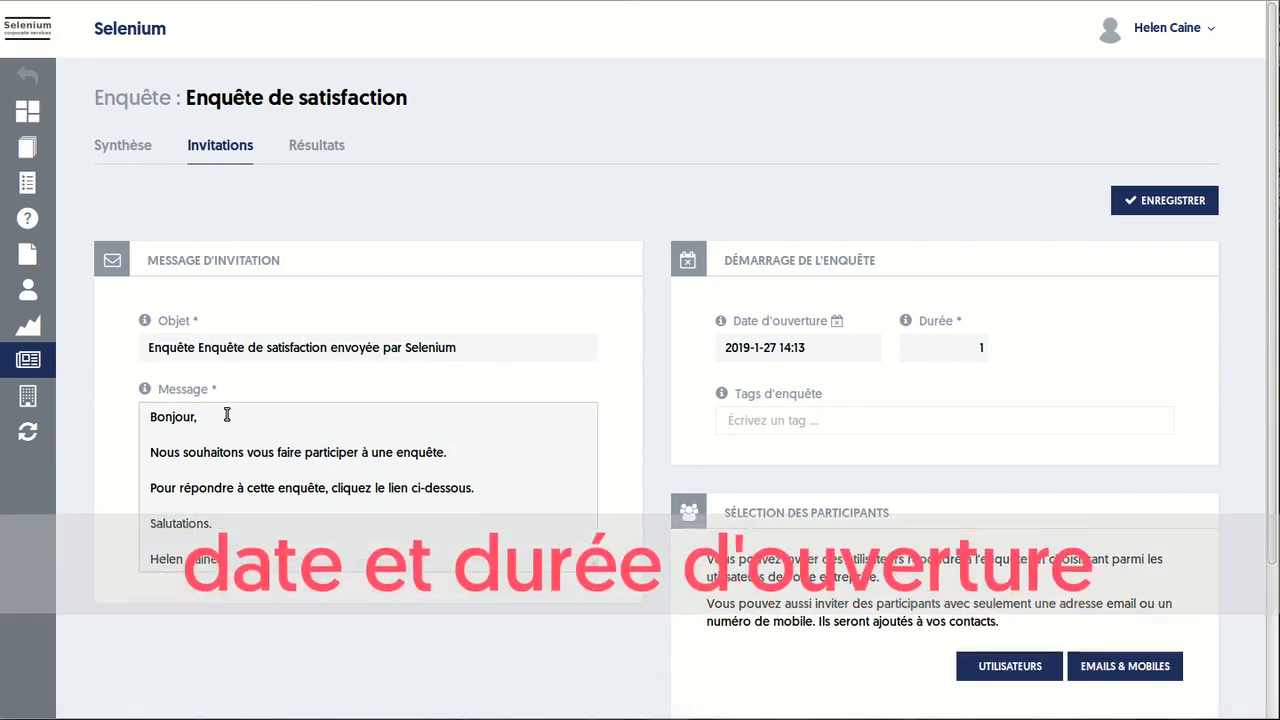
{"action": "left_click", "coordinate": [809, 348]}
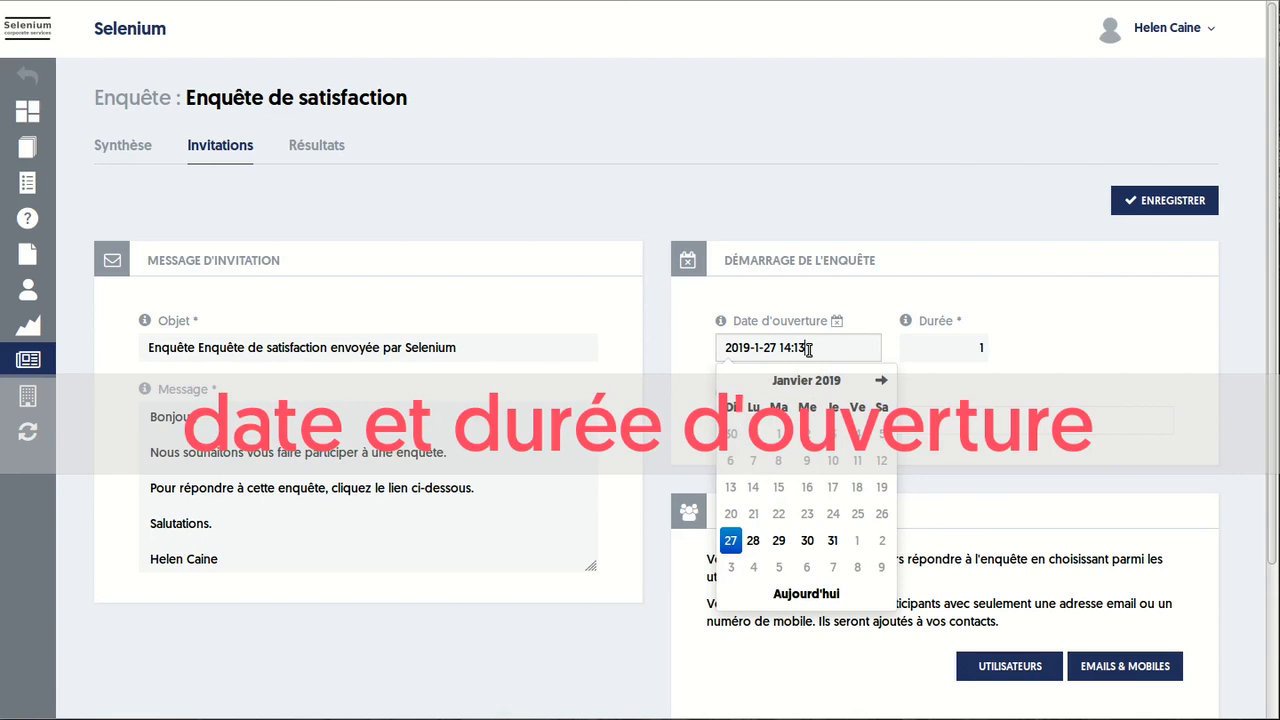
{"action": "left_click", "coordinate": [842, 350]}
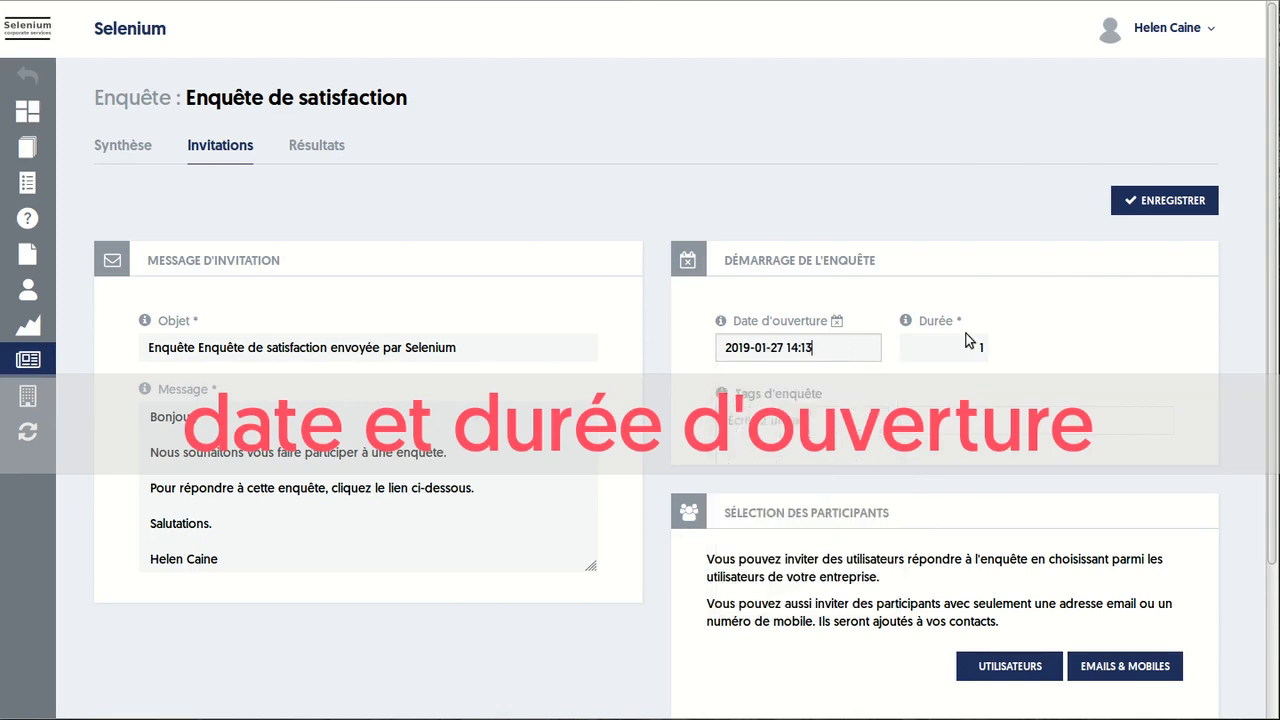
{"action": "left_click", "coordinate": [808, 418]}
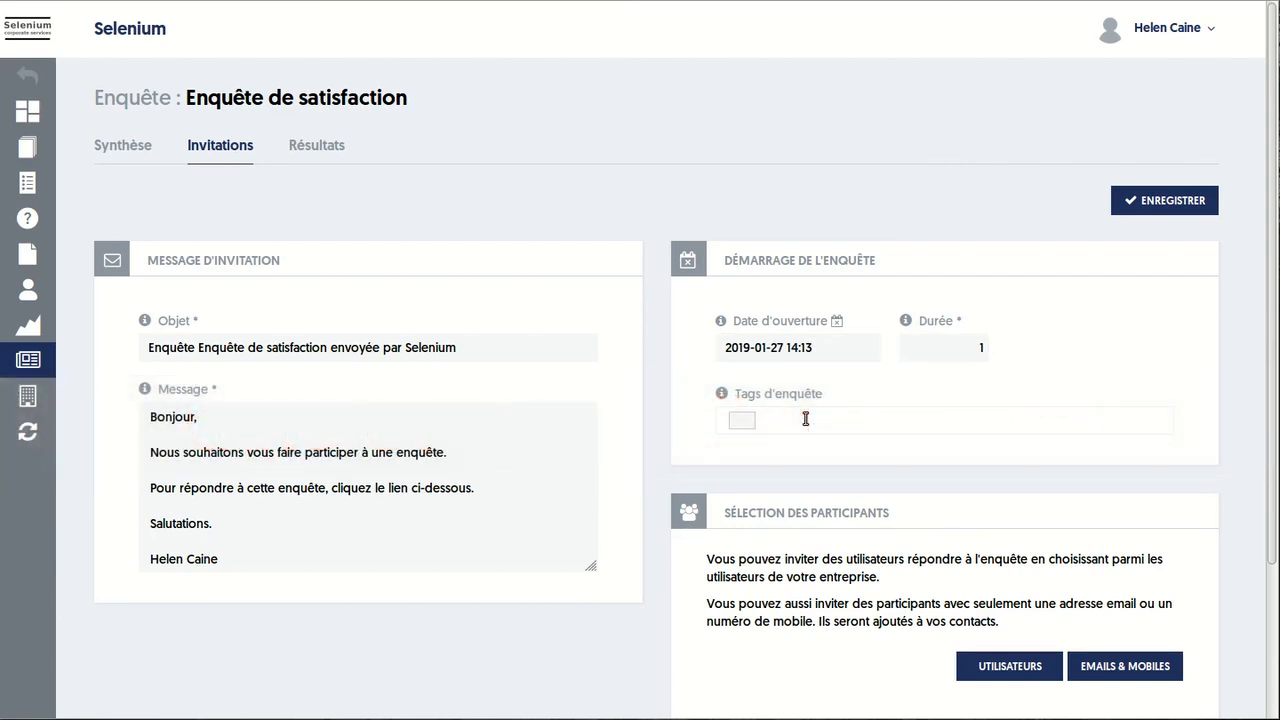
{"action": "type", "text": "janvier"}
{"action": "key", "text": "Return"}
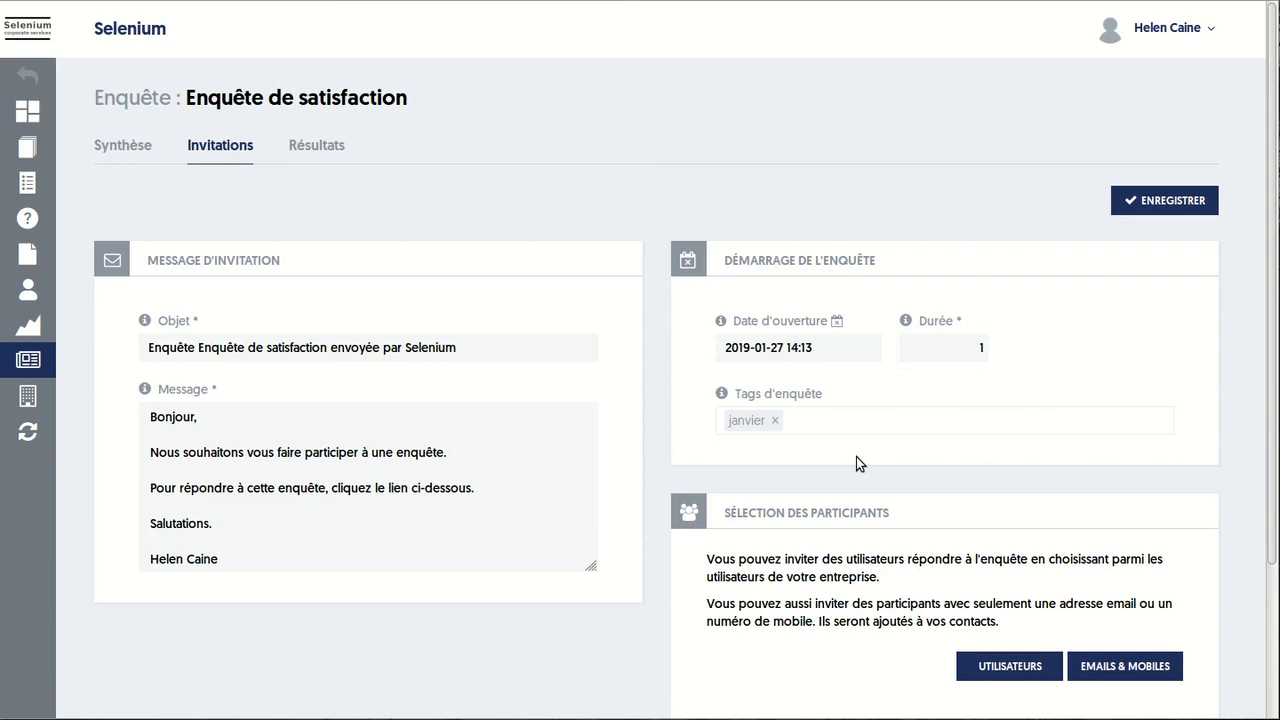
{"action": "left_click", "coordinate": [1000, 672]}
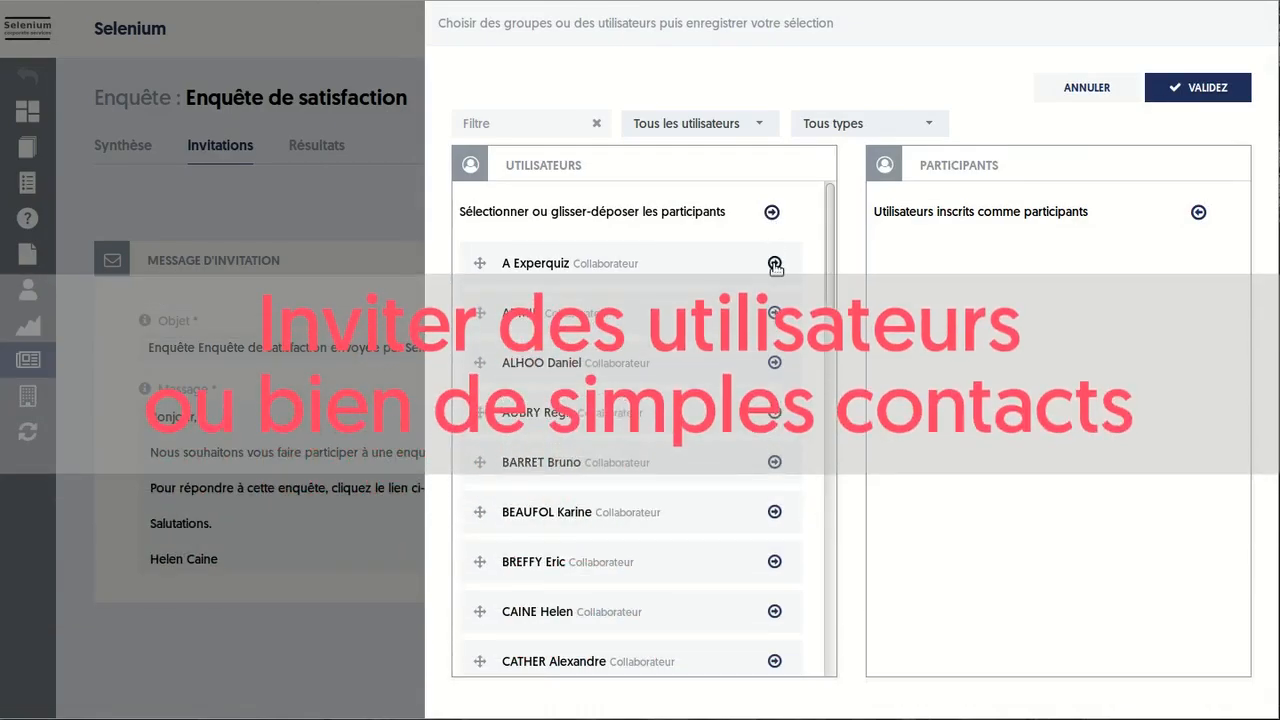
Add three users as participants, save the e-mail invitation panel, and send the invitation
{"action": "left_click", "coordinate": [774, 263]}
{"action": "left_click", "coordinate": [774, 263]}
{"action": "left_click", "coordinate": [774, 263]}
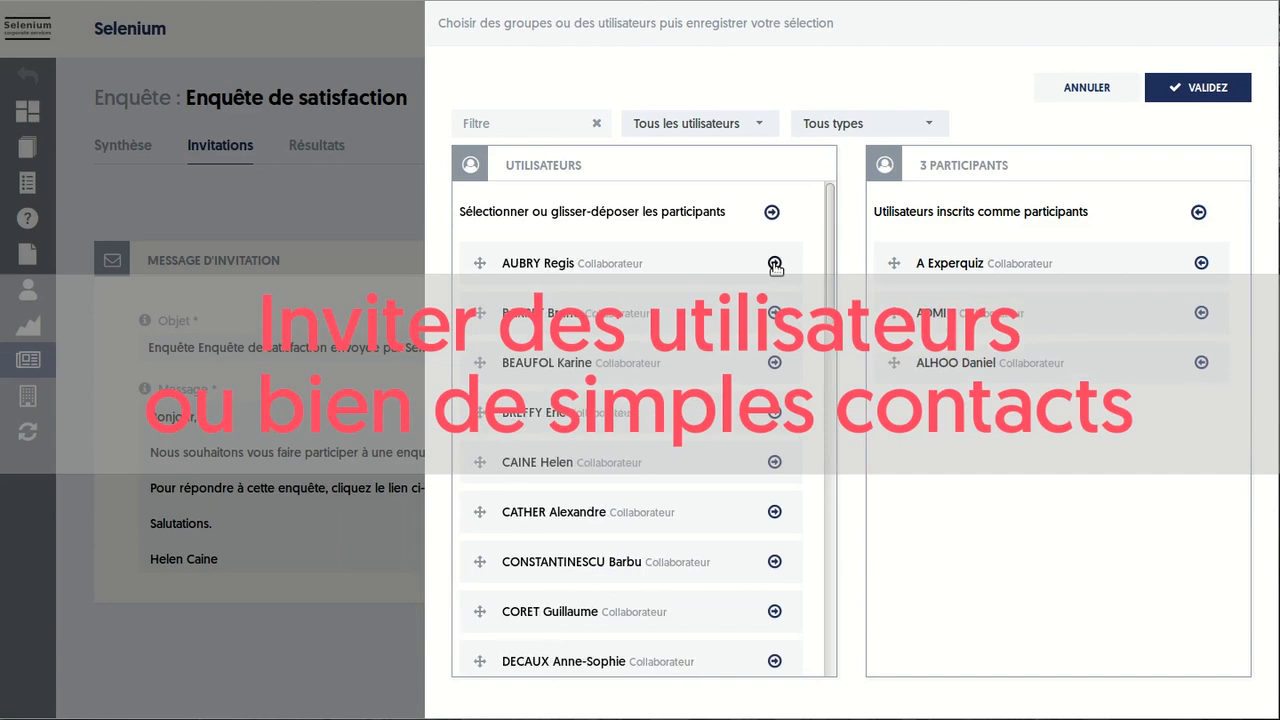
{"action": "left_click", "coordinate": [1195, 87]}
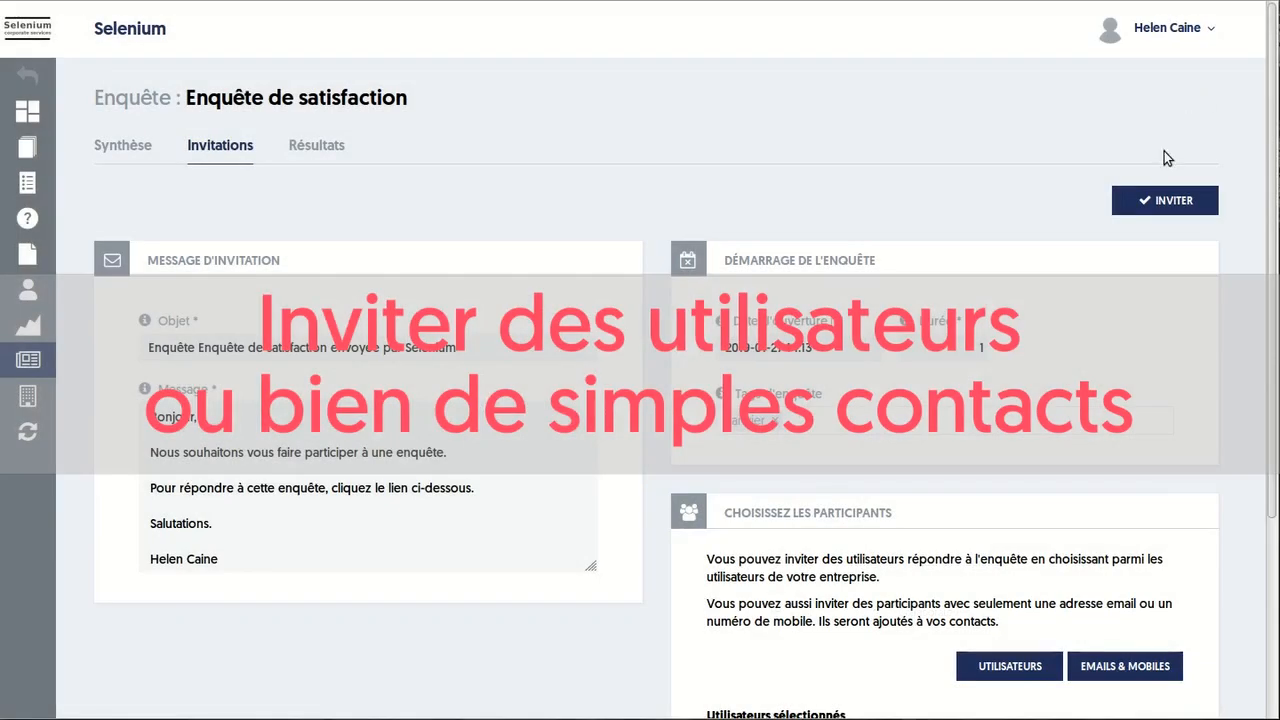
{"action": "left_click", "coordinate": [1105, 670]}
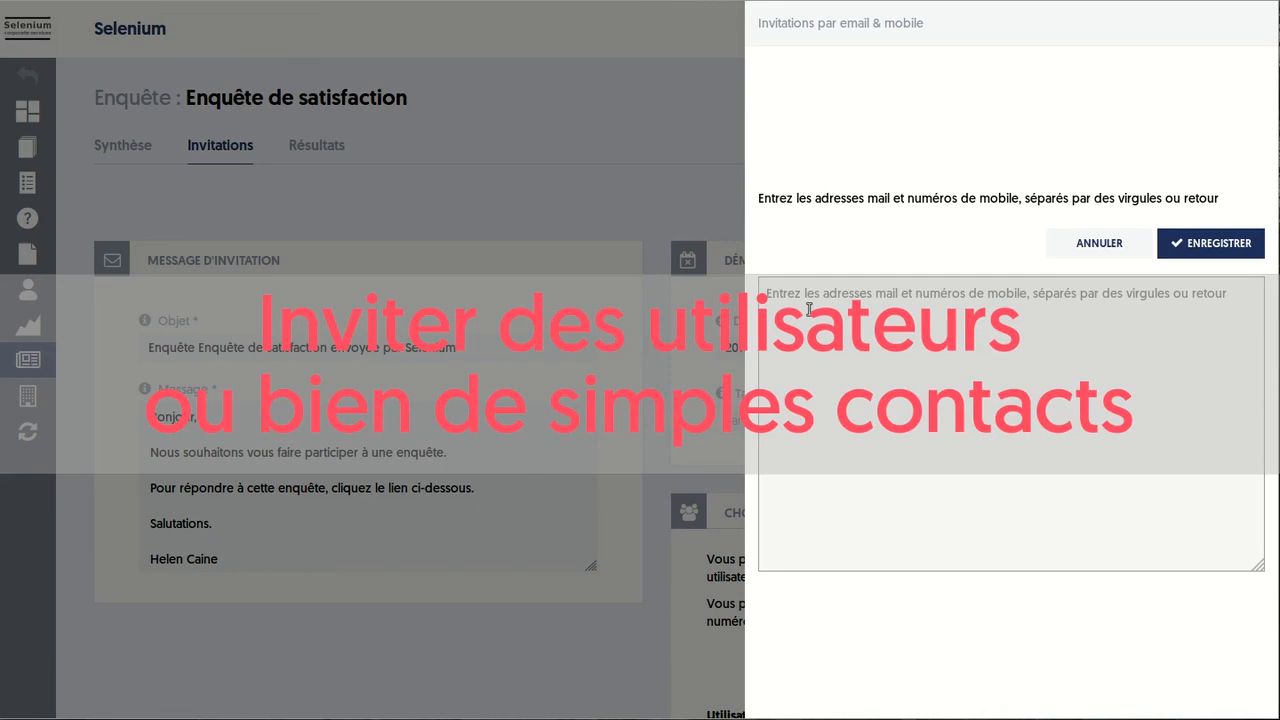
{"action": "left_click", "coordinate": [1190, 250]}
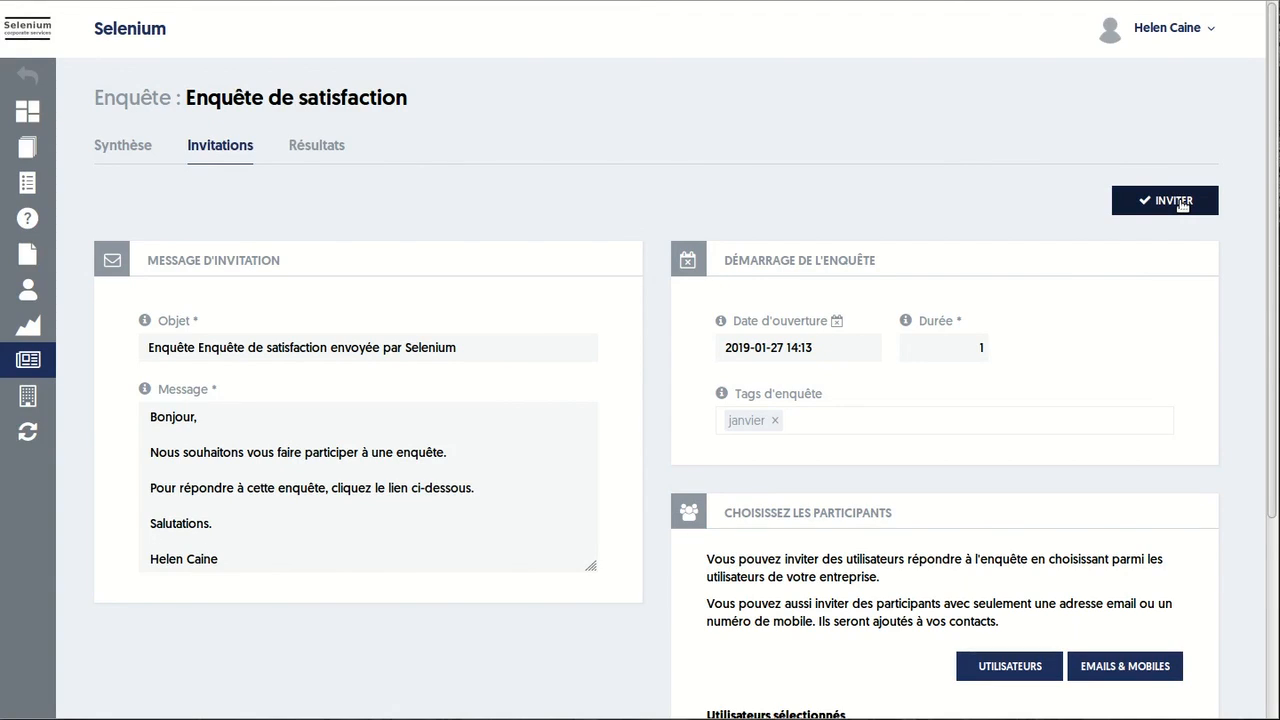
{"action": "left_click", "coordinate": [1182, 201]}
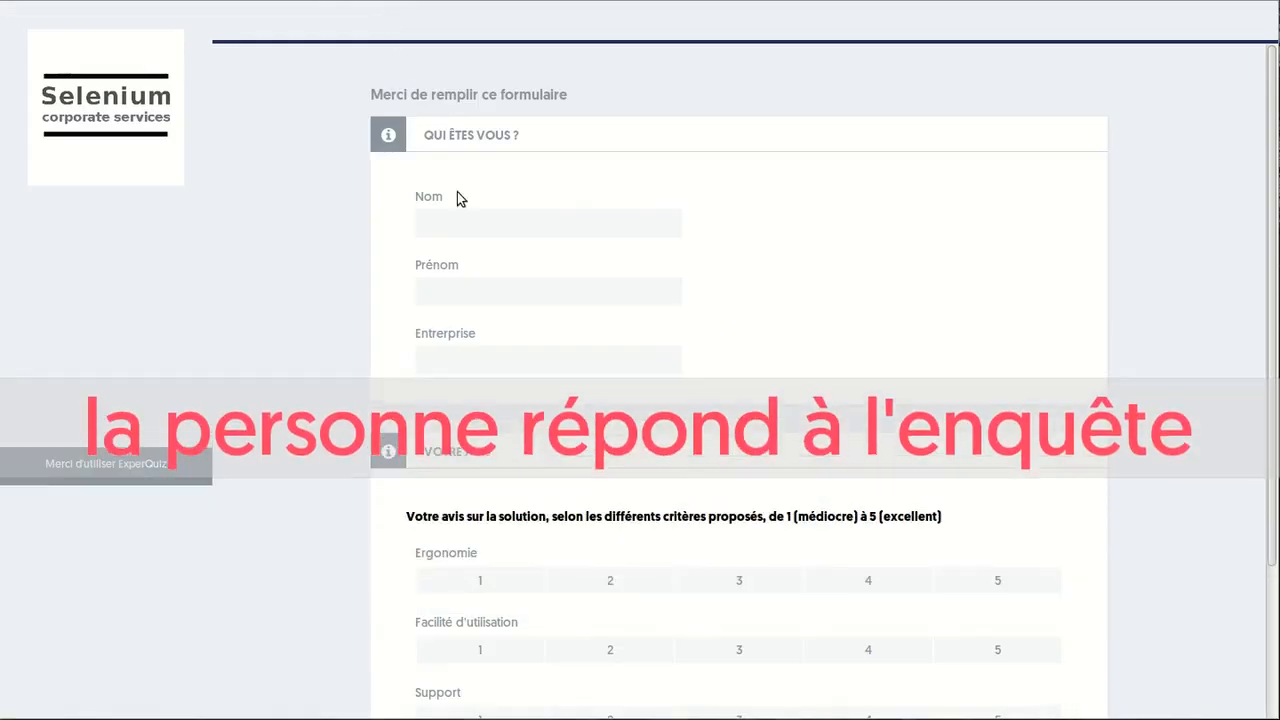
Fill in the respondent's surname, first name and company on the survey form
{"action": "left_click", "coordinate": [486, 217]}
{"action": "key", "text": "Tab"}
{"action": "key", "text": "Tab"}
{"action": "type", "text": "Sélénum"}
Rate Ergonomie 5, Facilité d'utilisation 5 and Support 4, then submit the response
{"action": "scroll", "coordinate": [723, 366], "scroll_direction": "down", "scroll_amount": 2}
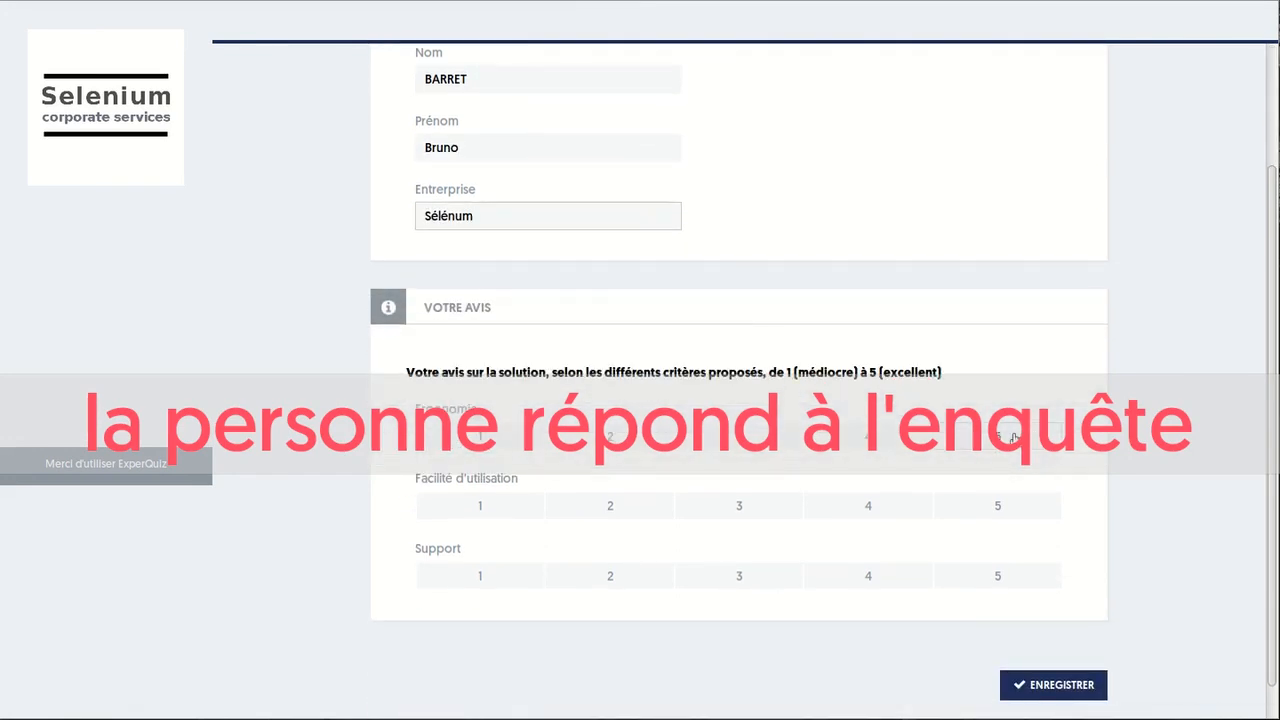
{"action": "left_click", "coordinate": [1014, 437]}
{"action": "left_click", "coordinate": [997, 506]}
{"action": "left_click", "coordinate": [900, 575]}
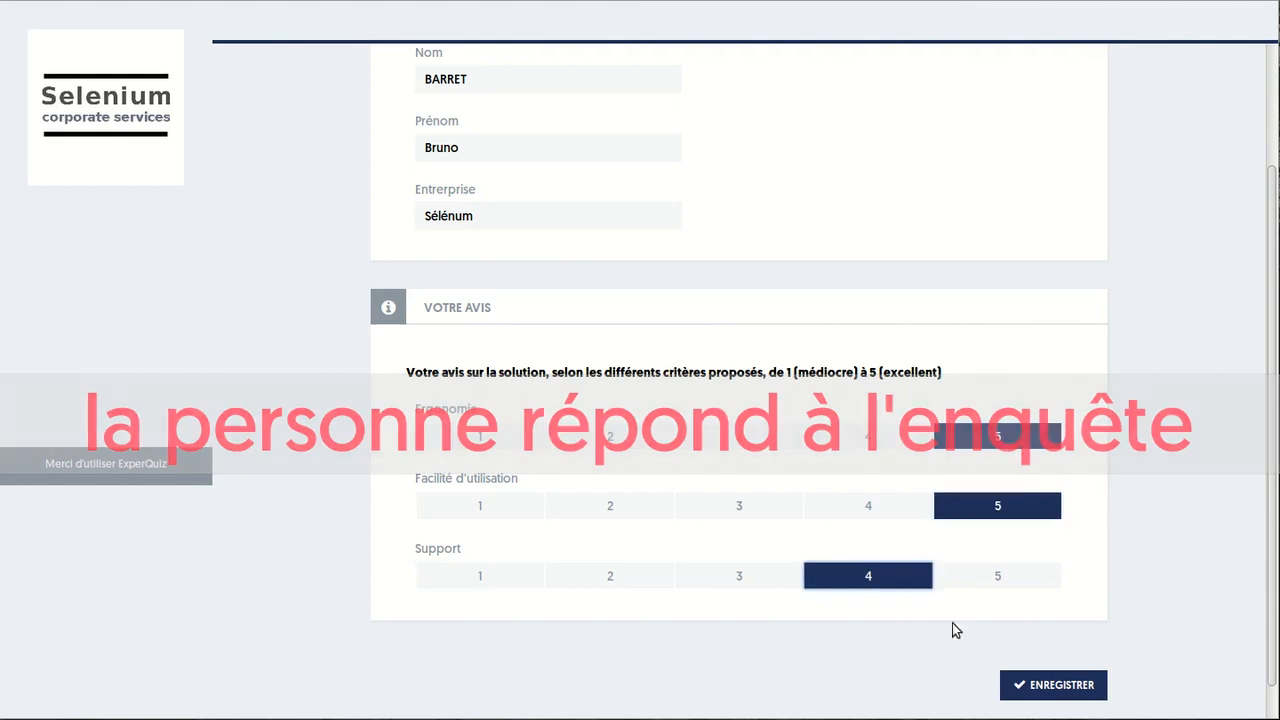
{"action": "left_click", "coordinate": [1035, 686]}
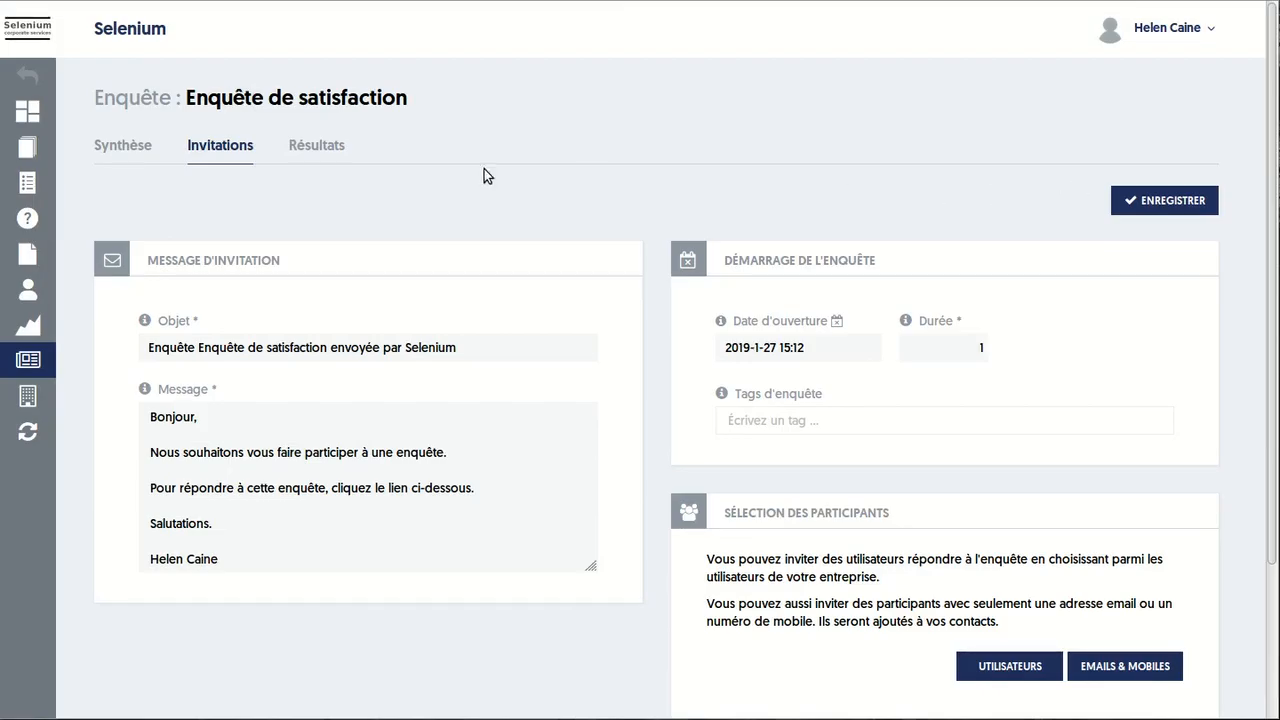
View the Résultats list and review its user, status, period and tag filters
{"action": "left_click", "coordinate": [318, 146]}
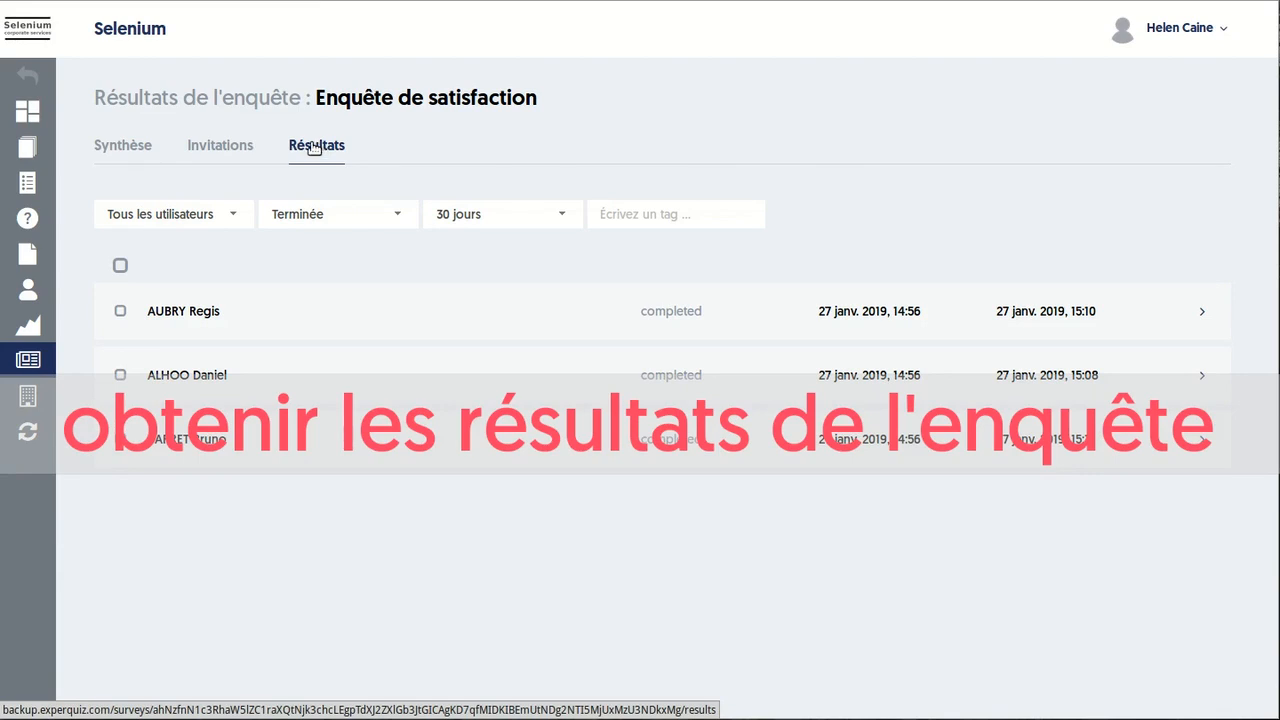
{"action": "left_click", "coordinate": [191, 214]}
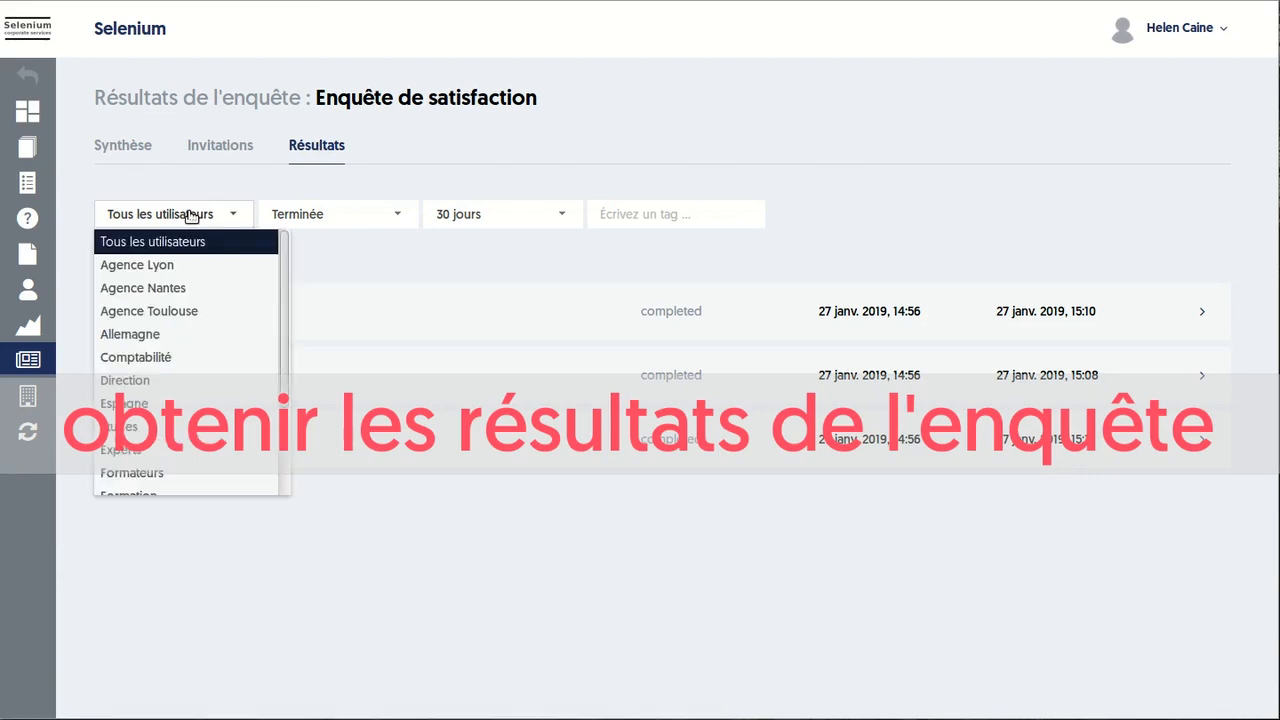
{"action": "left_click", "coordinate": [321, 216]}
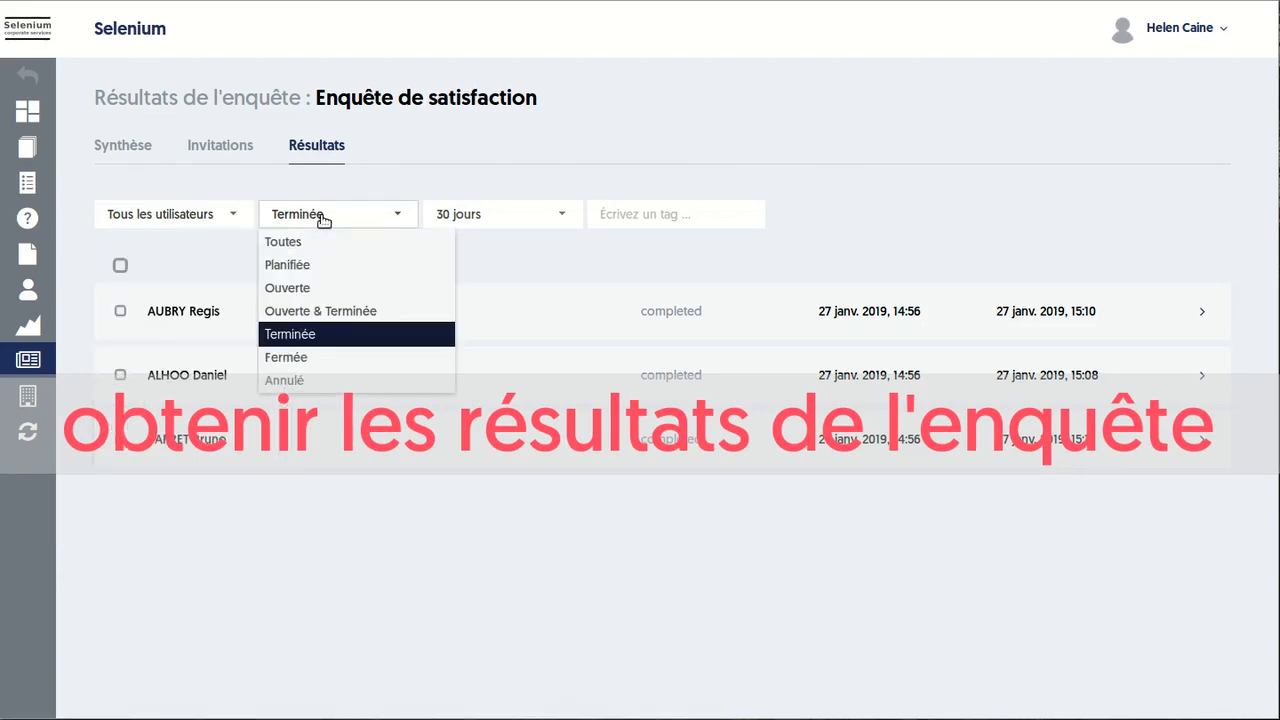
{"action": "left_click", "coordinate": [474, 216]}
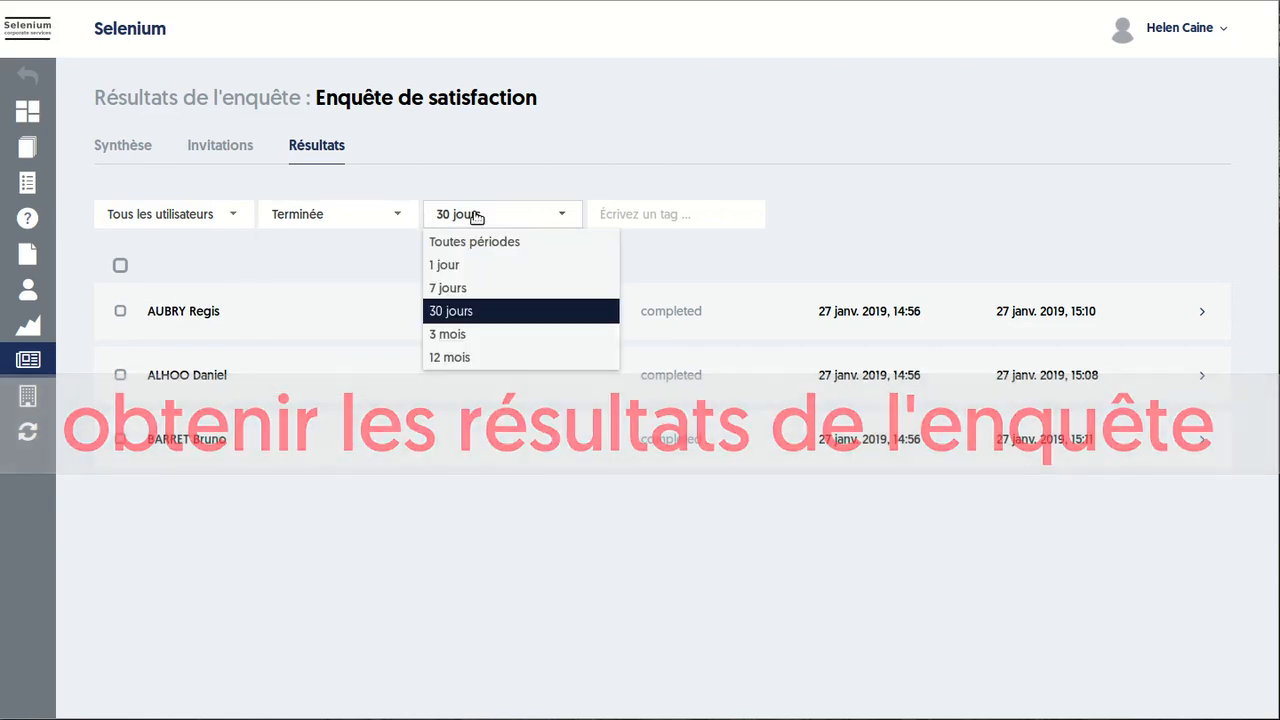
{"action": "left_click", "coordinate": [653, 213]}
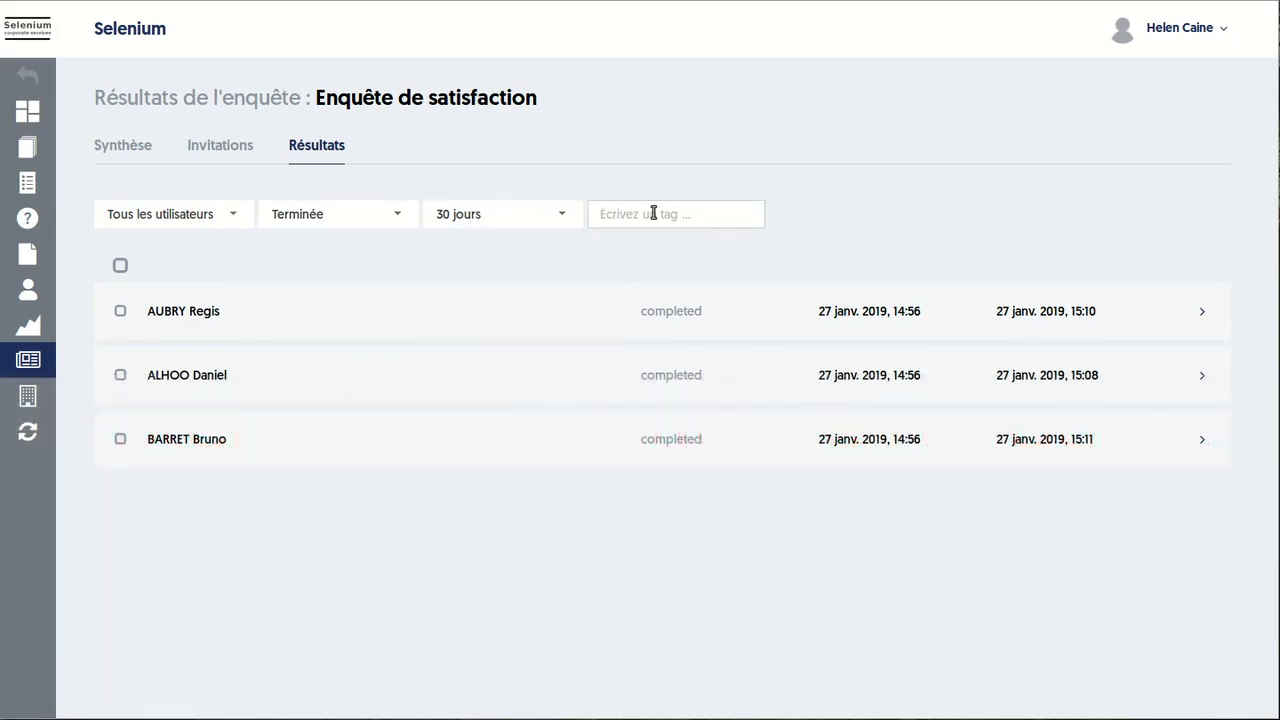
{"action": "left_click", "coordinate": [652, 231]}
Expand and collapse the first response's answers, then select all three responses
{"action": "left_click", "coordinate": [1203, 312]}
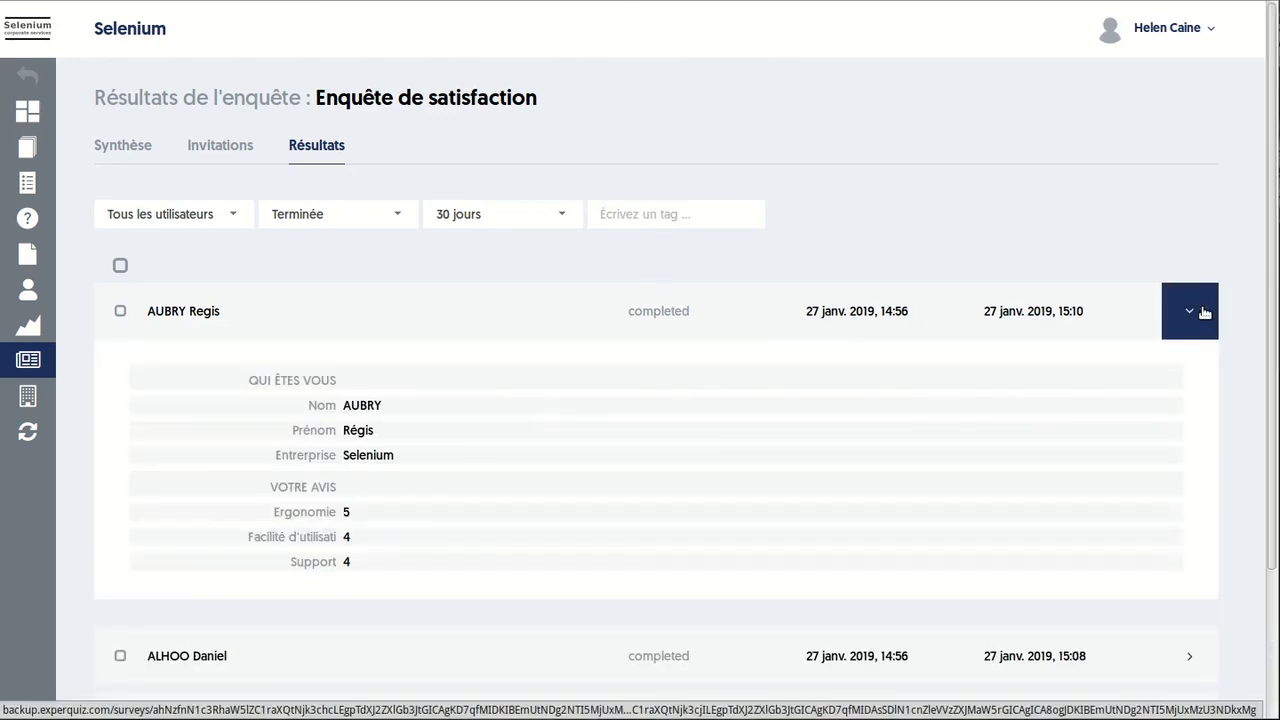
{"action": "left_click", "coordinate": [1204, 313]}
{"action": "left_click", "coordinate": [124, 268]}
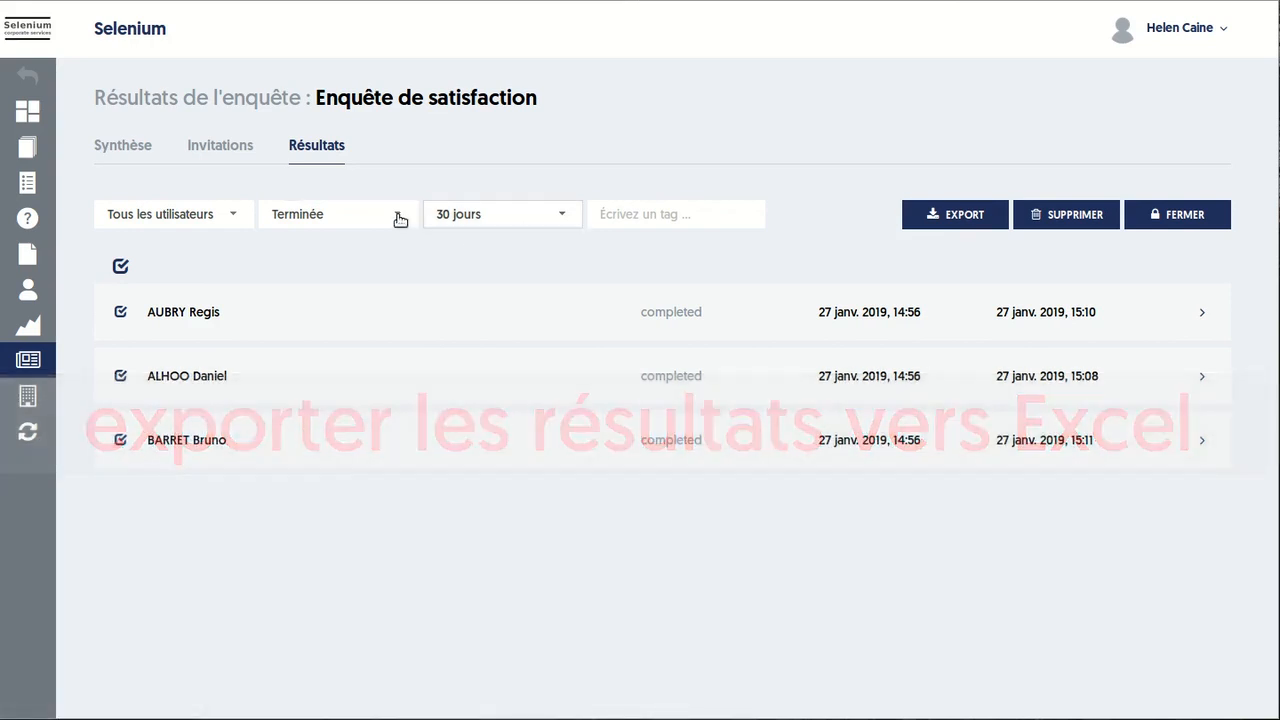
Return to the Synthèse summary, then to the ENQUÊTES list of all surveys
{"action": "left_click", "coordinate": [141, 155]}
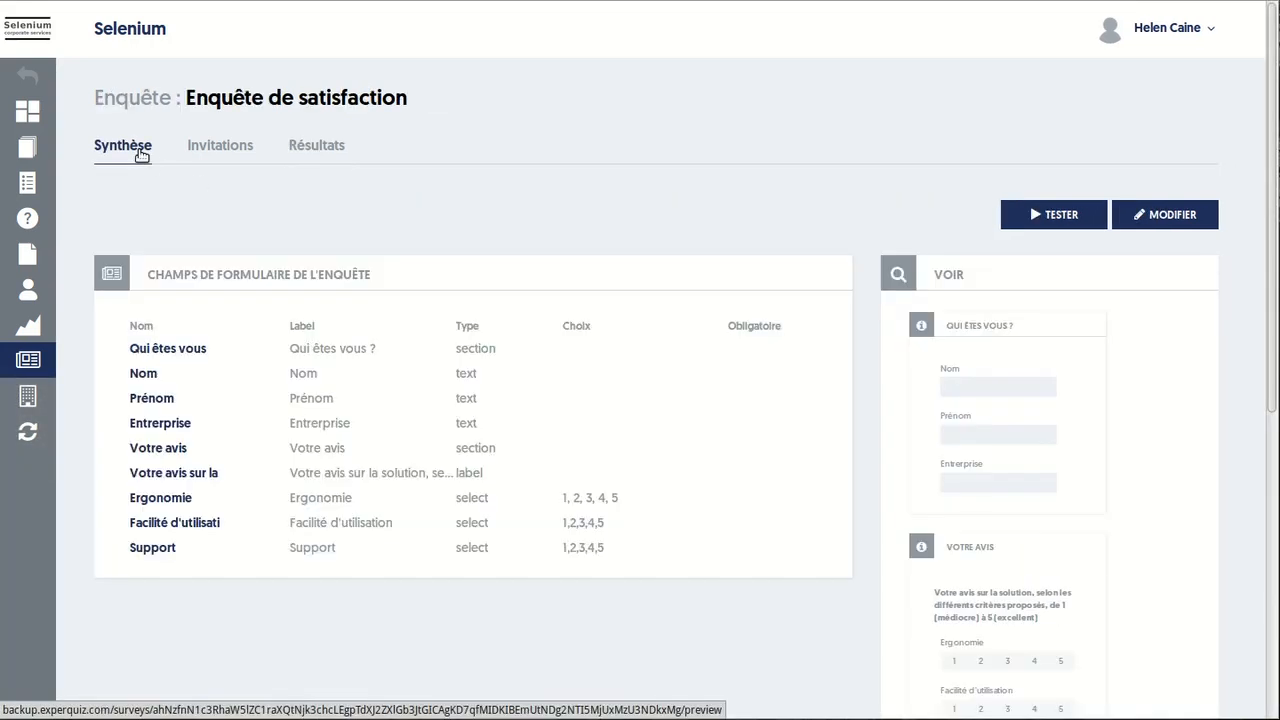
{"action": "left_click", "coordinate": [36, 364]}
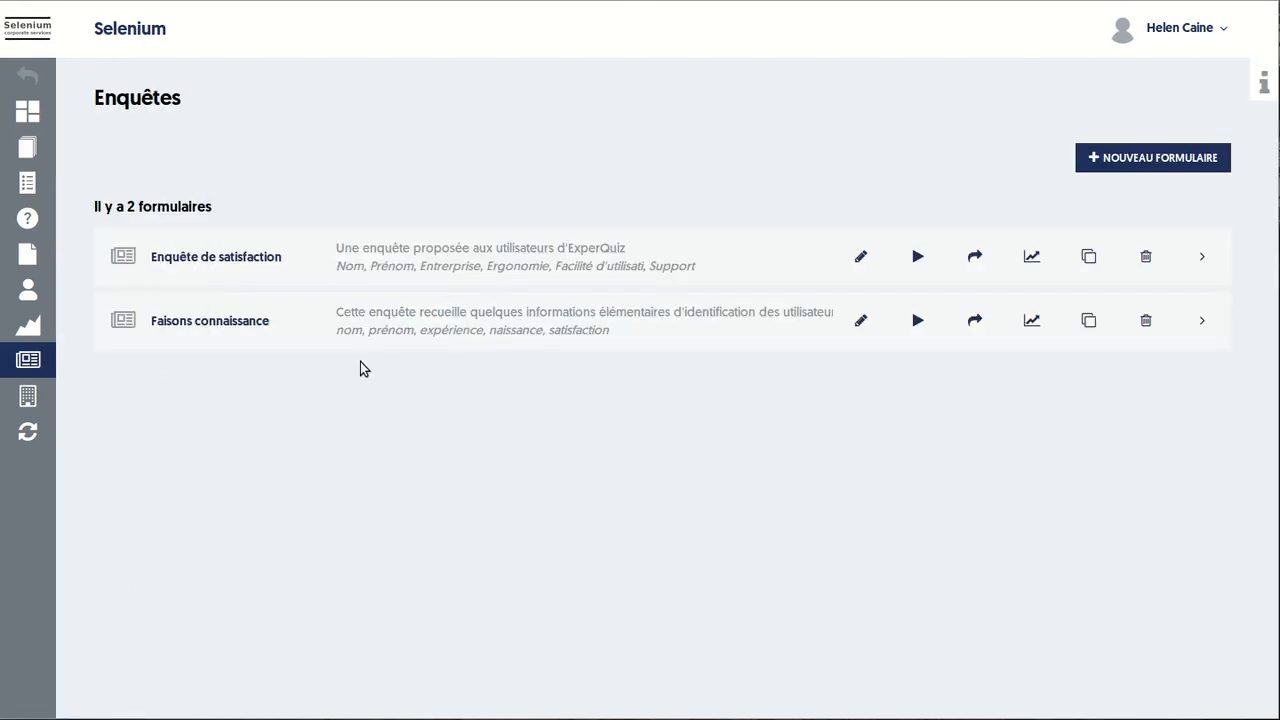